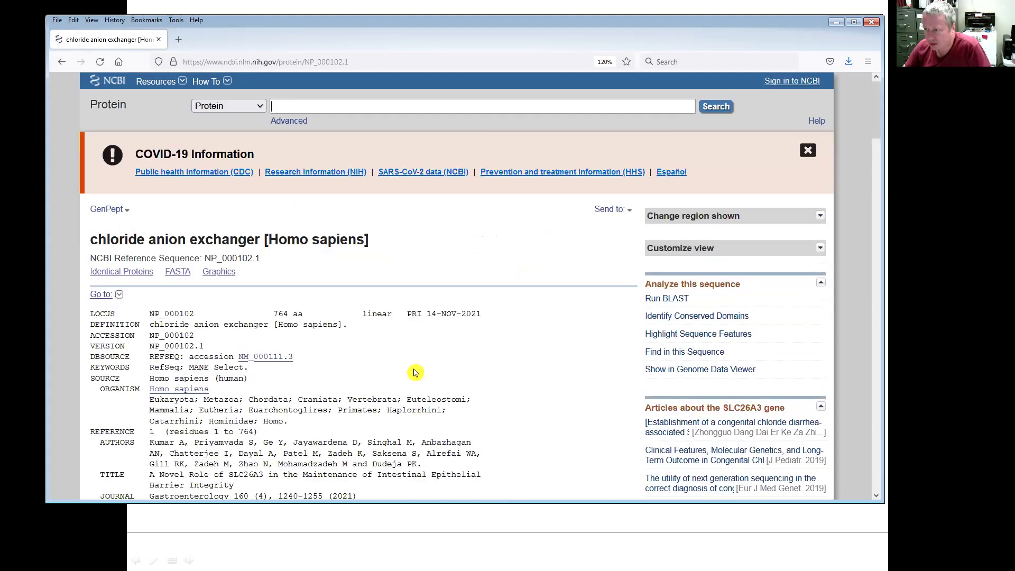
- Select NP_000102.1's full 764-residue ORIGIN sequence, from miepfgnqyi through the final etkf
{"action": "scroll", "coordinate": [417, 369], "scroll_direction": "down", "scroll_amount": 5}
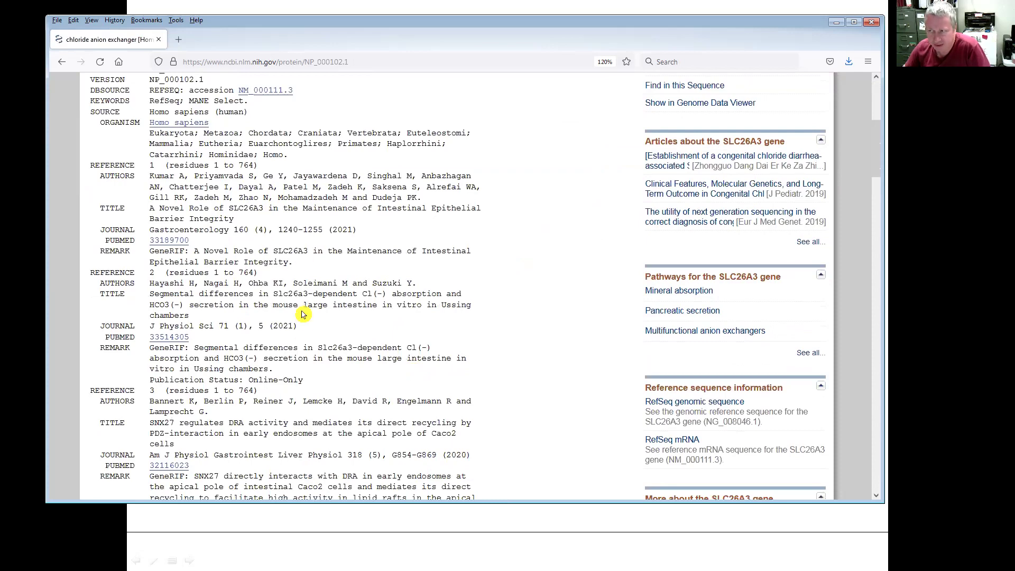
{"action": "scroll", "coordinate": [302, 307], "scroll_direction": "down", "scroll_amount": 15}
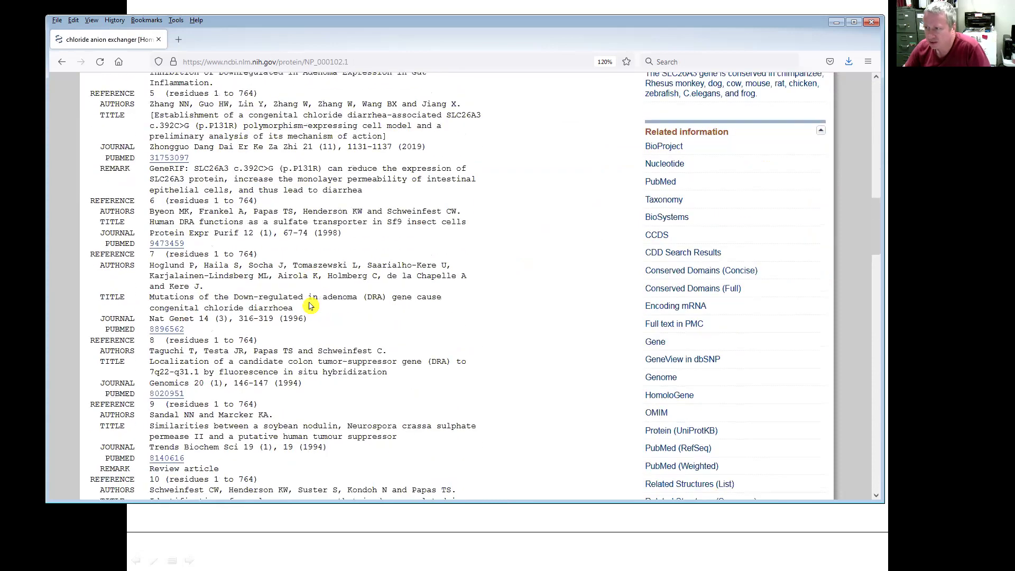
{"action": "scroll", "coordinate": [310, 303], "scroll_direction": "down", "scroll_amount": 10}
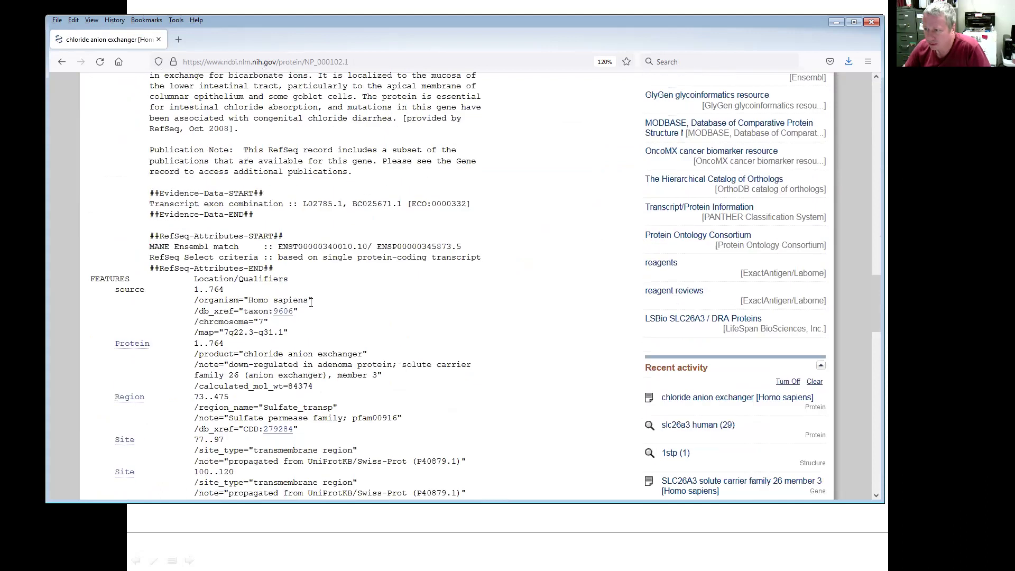
{"action": "scroll", "coordinate": [310, 305], "scroll_direction": "down", "scroll_amount": 15}
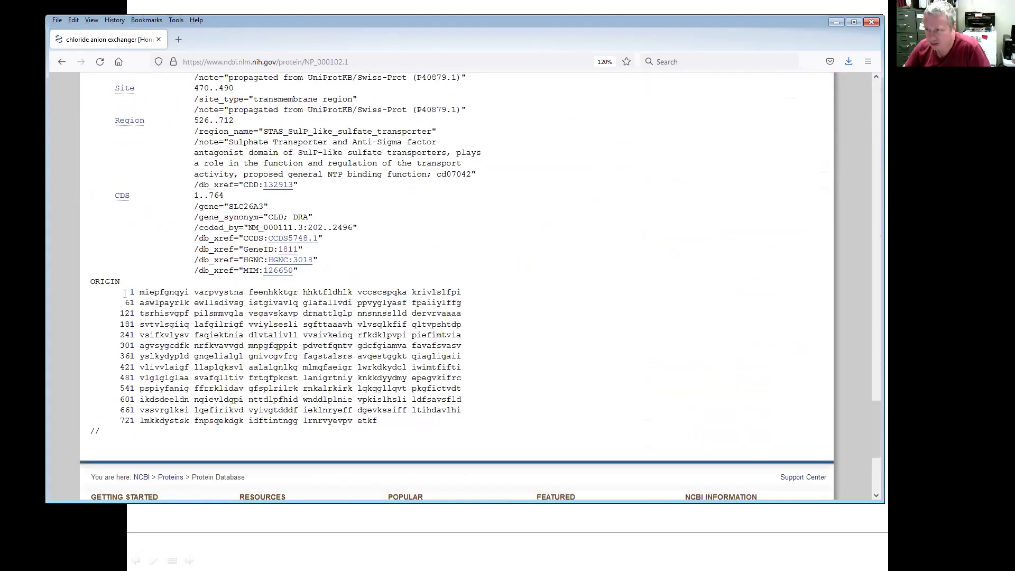
{"action": "left_click_drag", "start_coordinate": [130, 292], "coordinate": [389, 423]}
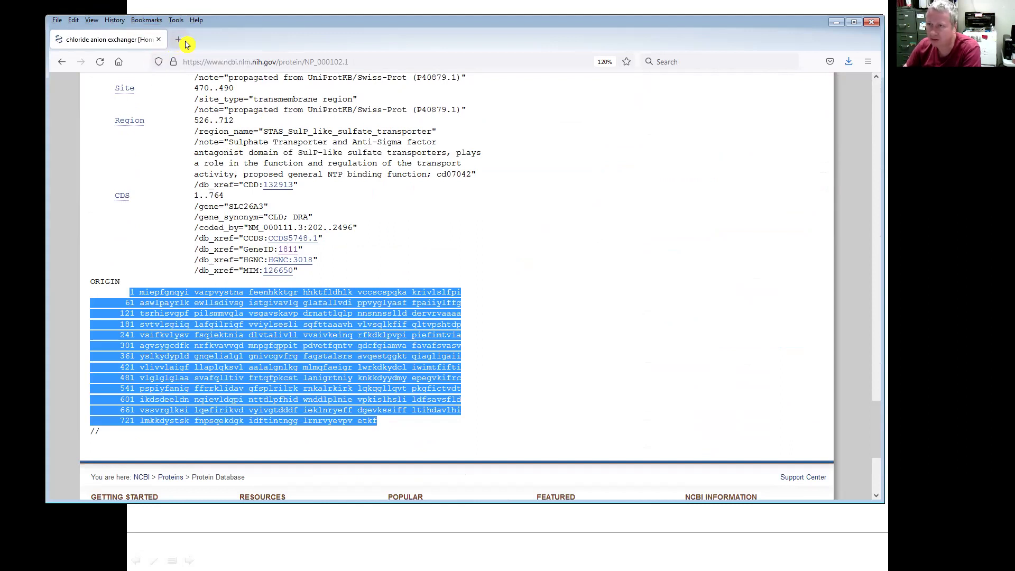
- In a new tab, search 'swiss tools homology' and start a new SWISS-MODEL modelling project
{"action": "left_click", "coordinate": [187, 39]}
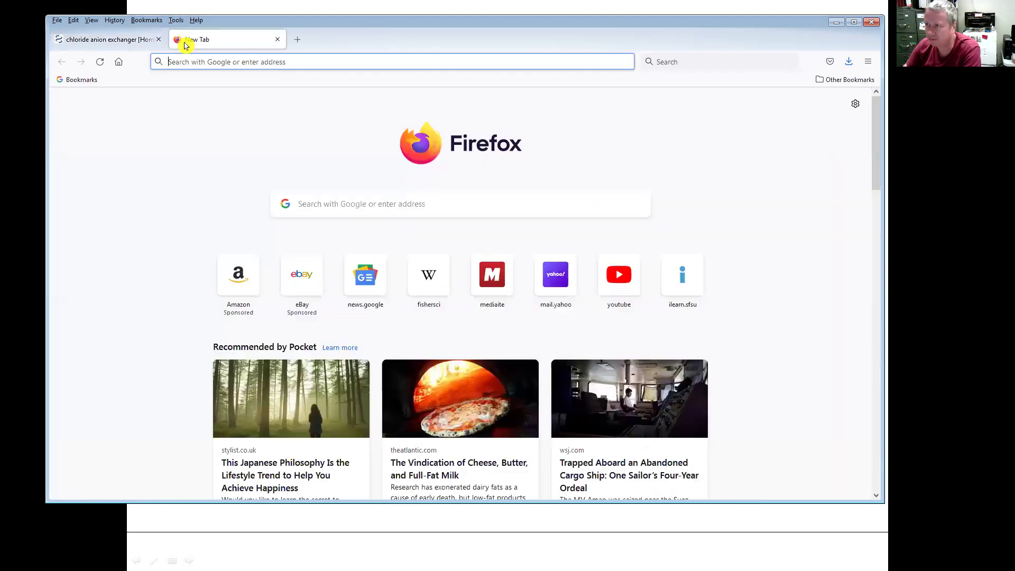
{"action": "left_click", "coordinate": [241, 58]}
{"action": "type", "text": "swiss "}
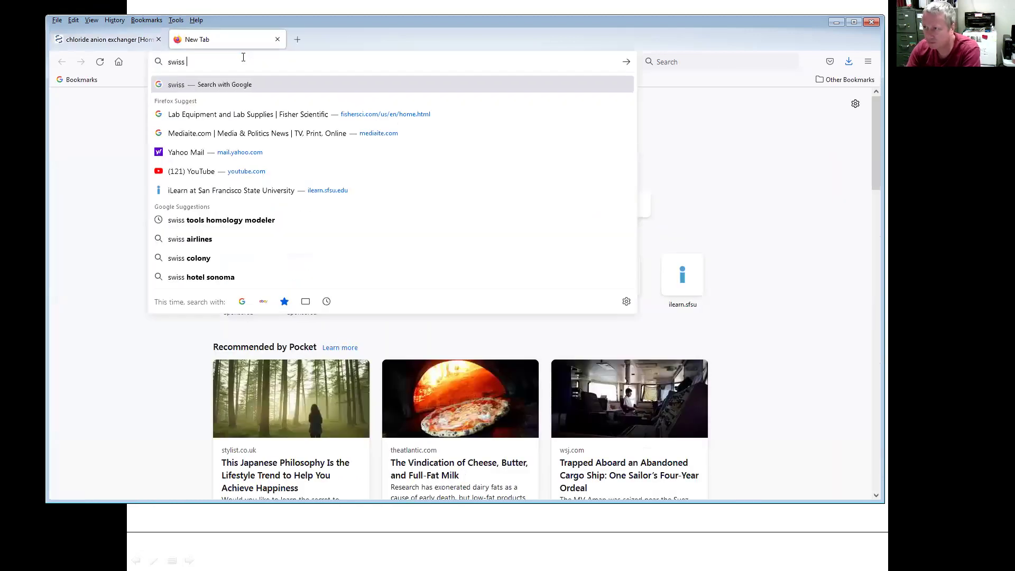
{"action": "type", "text": "tools homology"}
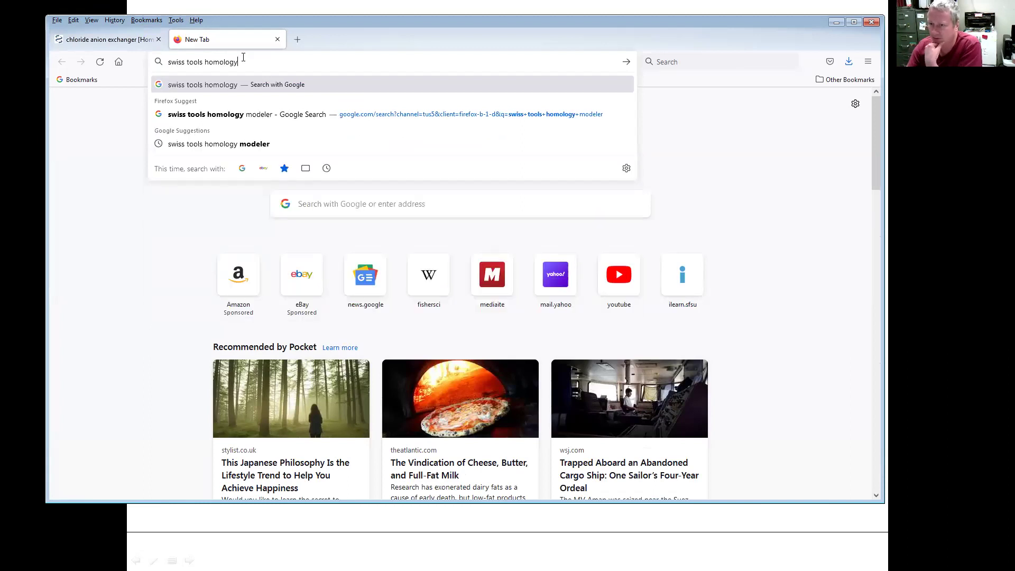
{"action": "key", "text": "Return"}
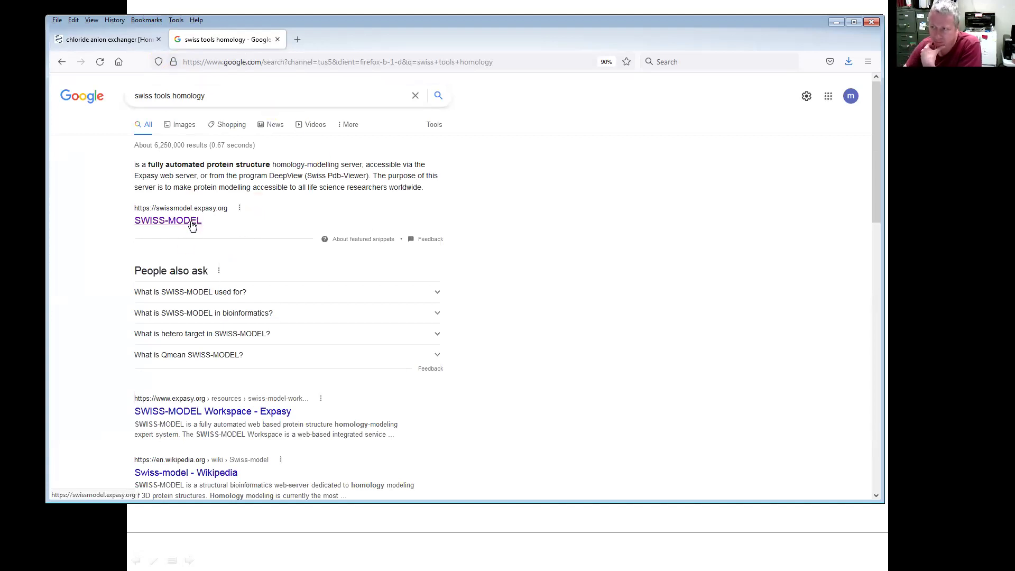
{"action": "left_click", "coordinate": [193, 223]}
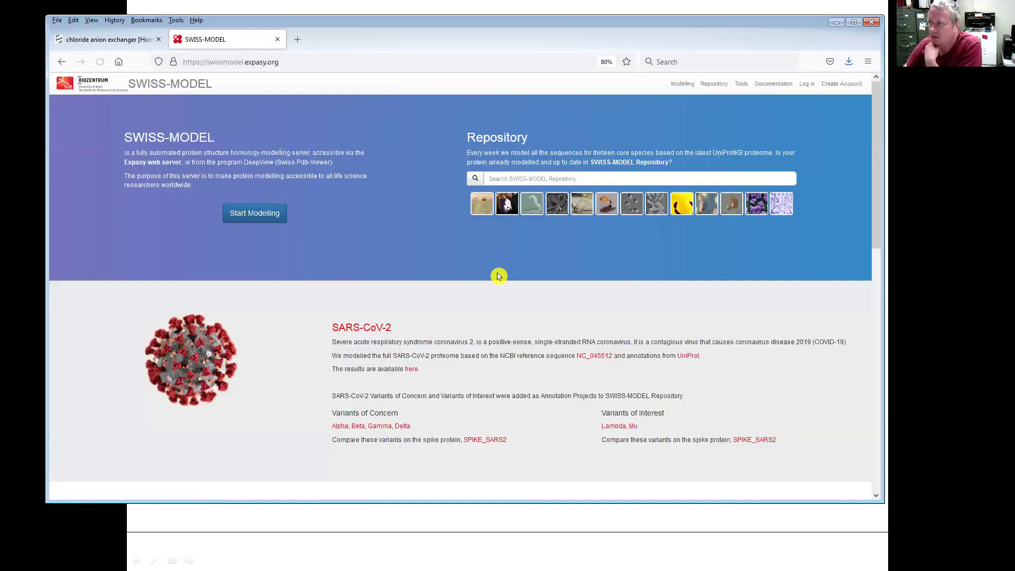
{"action": "left_click", "coordinate": [266, 215]}
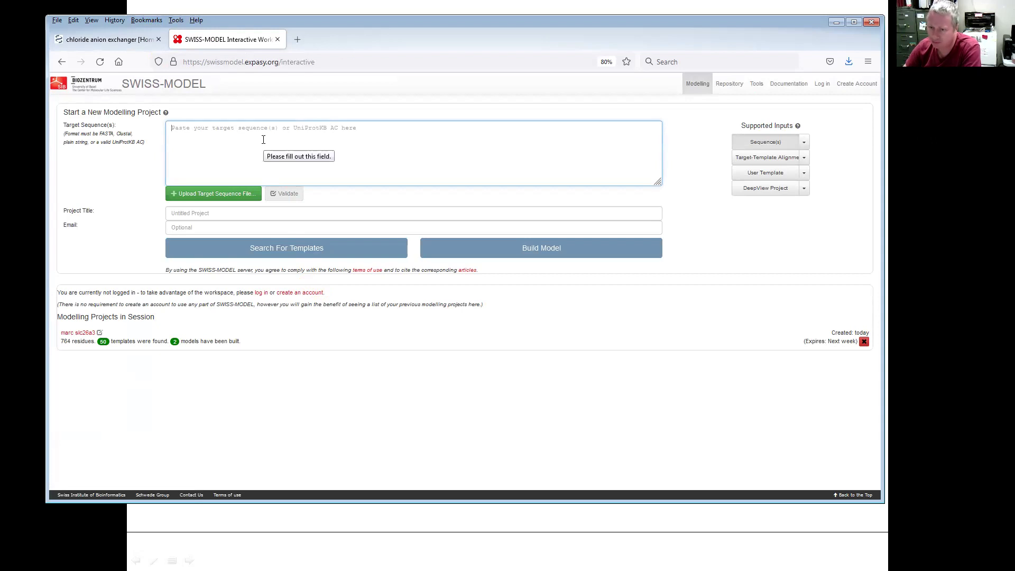
- Paste the numbered 764-residue SLC26A3 sequence into the Target Sequence(s) box
{"action": "key", "text": "ctrl+v"}
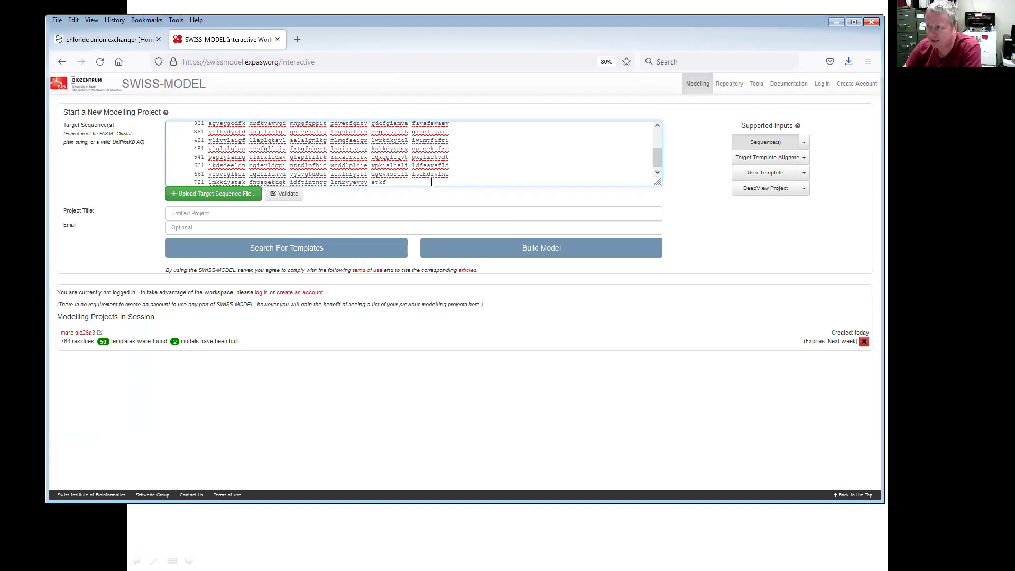
{"action": "scroll", "coordinate": [276, 183], "scroll_direction": "up", "scroll_amount": 2}
{"action": "scroll", "coordinate": [276, 182], "scroll_direction": "up", "scroll_amount": 1}
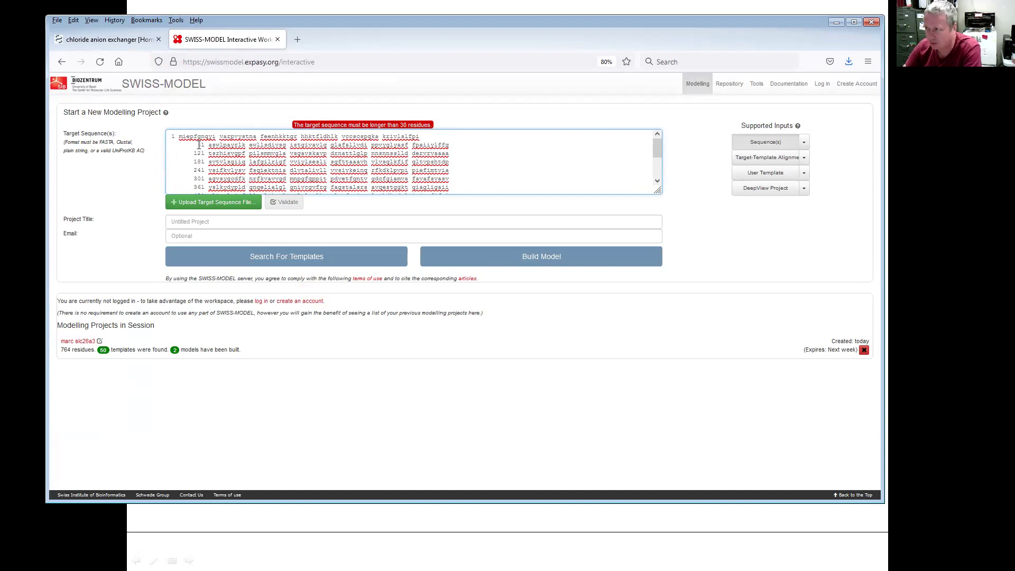
- Try validating, then strip residue numbers 1 through 241 and their leading spaces
{"action": "left_click", "coordinate": [284, 202]}
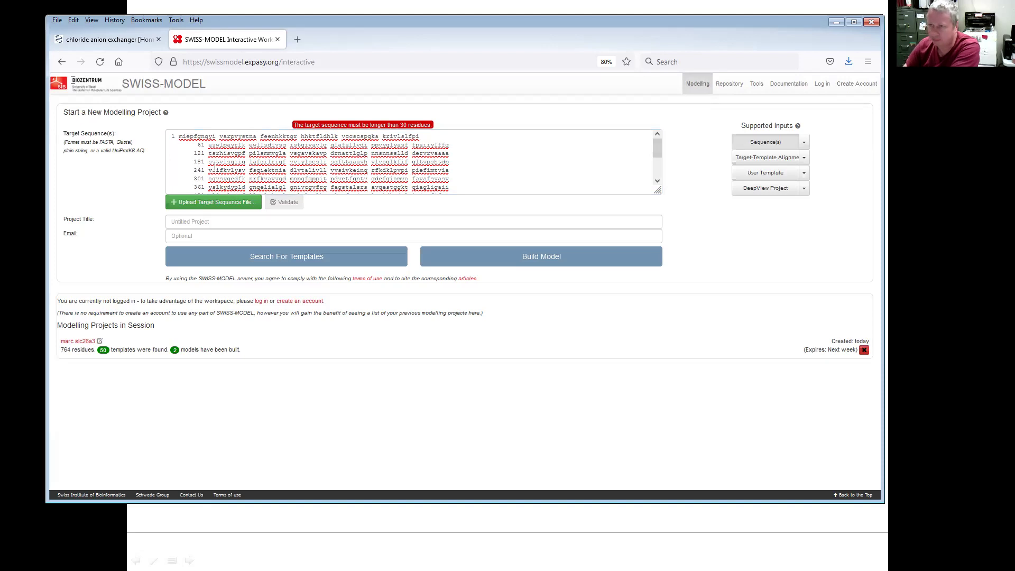
{"action": "left_click", "coordinate": [179, 137]}
{"action": "key", "text": "BackSpace"}
{"action": "key", "text": "BackSpace"}
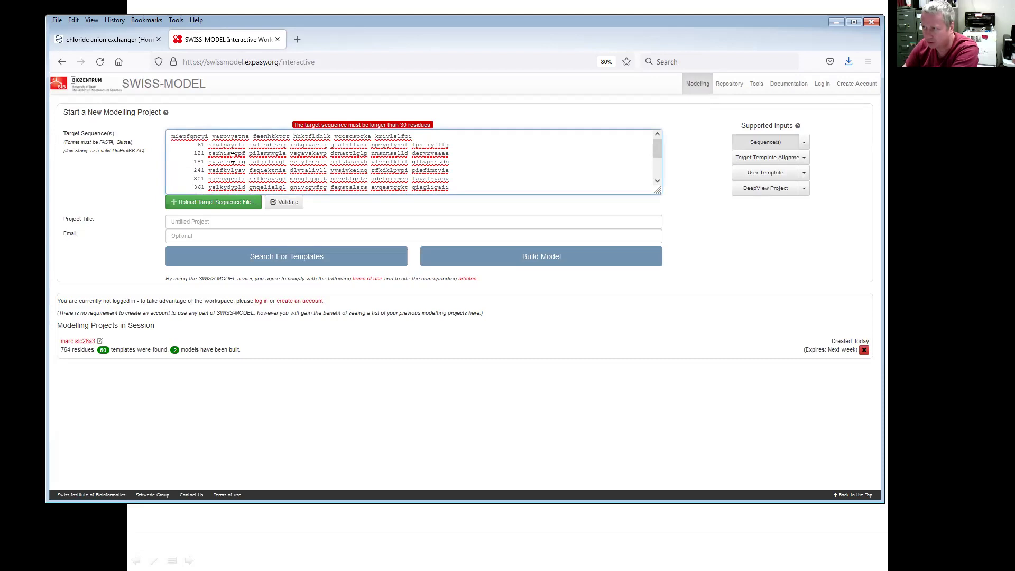
{"action": "key", "text": "BackSpace"}
{"action": "key", "text": "BackSpace"}
{"action": "key", "text": "BackSpace"}
{"action": "key", "text": "BackSpace"}
{"action": "key", "text": "BackSpace"}
{"action": "key", "text": "BackSpace"}
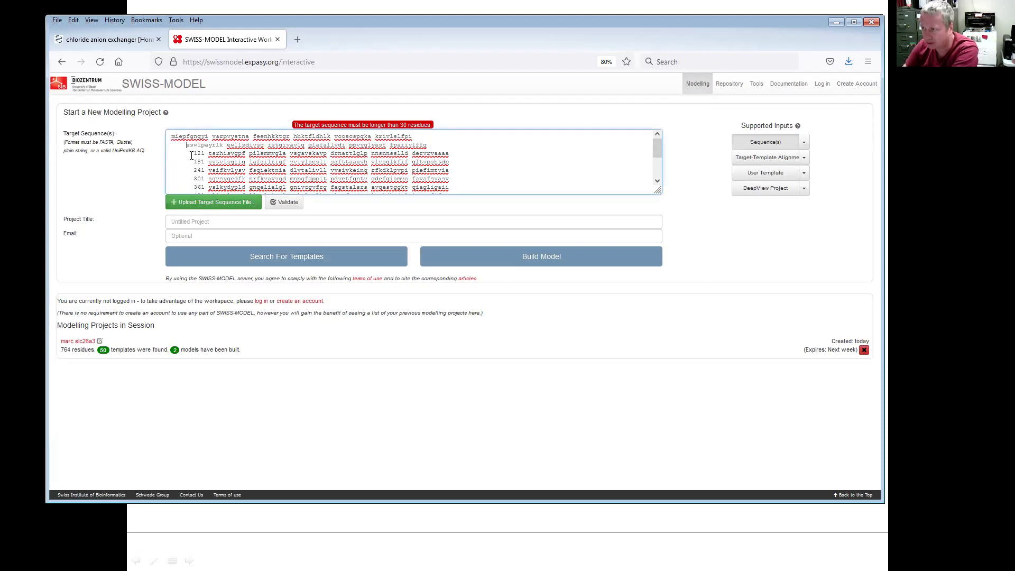
{"action": "key", "text": "BackSpace"}
{"action": "key", "text": "BackSpace"}
{"action": "key", "text": "BackSpace"}
{"action": "key", "text": "BackSpace"}
{"action": "left_click", "coordinate": [207, 153]}
{"action": "key", "text": "BackSpace"}
{"action": "key", "text": "BackSpace"}
{"action": "key", "text": "BackSpace"}
{"action": "key", "text": "BackSpace"}
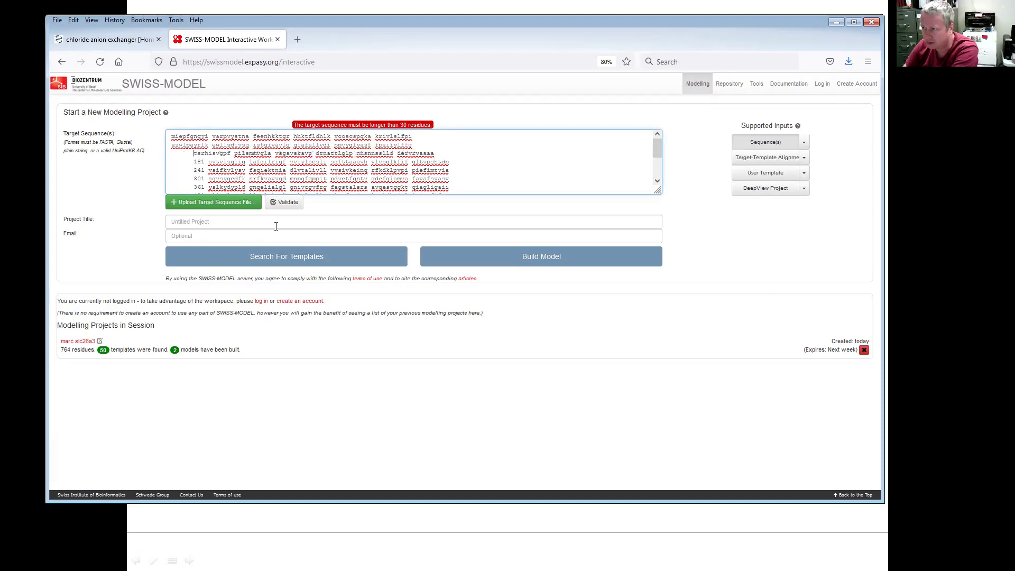
{"action": "key", "text": "BackSpace"}
{"action": "key", "text": "BackSpace"}
{"action": "key", "text": "BackSpace"}
{"action": "key", "text": "BackSpace"}
{"action": "key", "text": "BackSpace"}
{"action": "key", "text": "BackSpace"}
{"action": "left_click", "coordinate": [207, 162]}
{"action": "key", "text": "BackSpace"}
{"action": "key", "text": "BackSpace"}
{"action": "key", "text": "BackSpace"}
{"action": "key", "text": "BackSpace"}
{"action": "key", "text": "BackSpace"}
{"action": "key", "text": "BackSpace"}
{"action": "key", "text": "BackSpace"}
{"action": "key", "text": "BackSpace"}
{"action": "key", "text": "BackSpace"}
{"action": "key", "text": "BackSpace"}
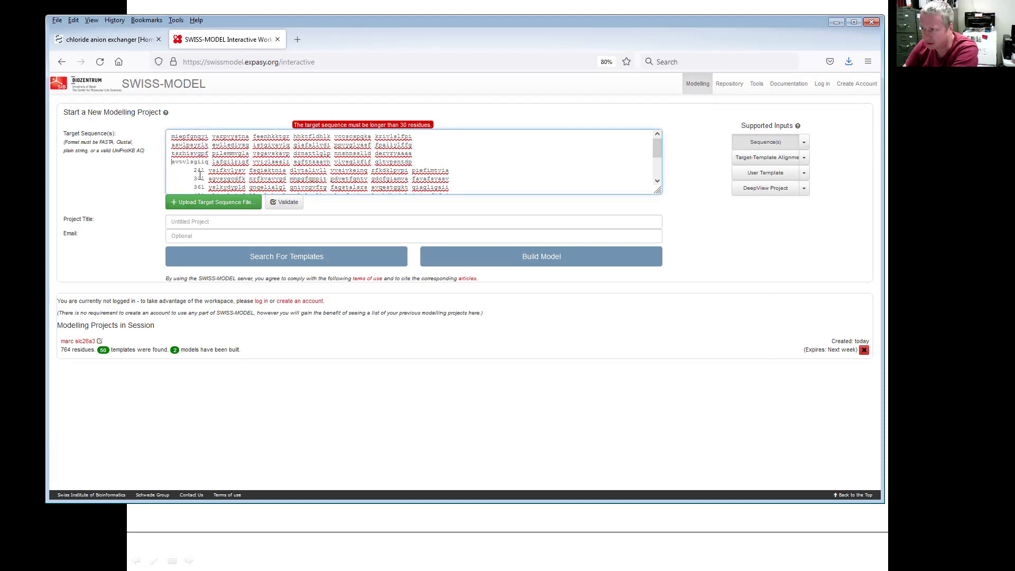
{"action": "left_click", "coordinate": [210, 172]}
{"action": "key", "text": "BackSpace"}
{"action": "key", "text": "BackSpace"}
{"action": "key", "text": "BackSpace"}
{"action": "key", "text": "BackSpace"}
{"action": "key", "text": "BackSpace"}
{"action": "key", "text": "BackSpace"}
{"action": "key", "text": "BackSpace"}
{"action": "key", "text": "BackSpace"}
{"action": "key", "text": "BackSpace"}
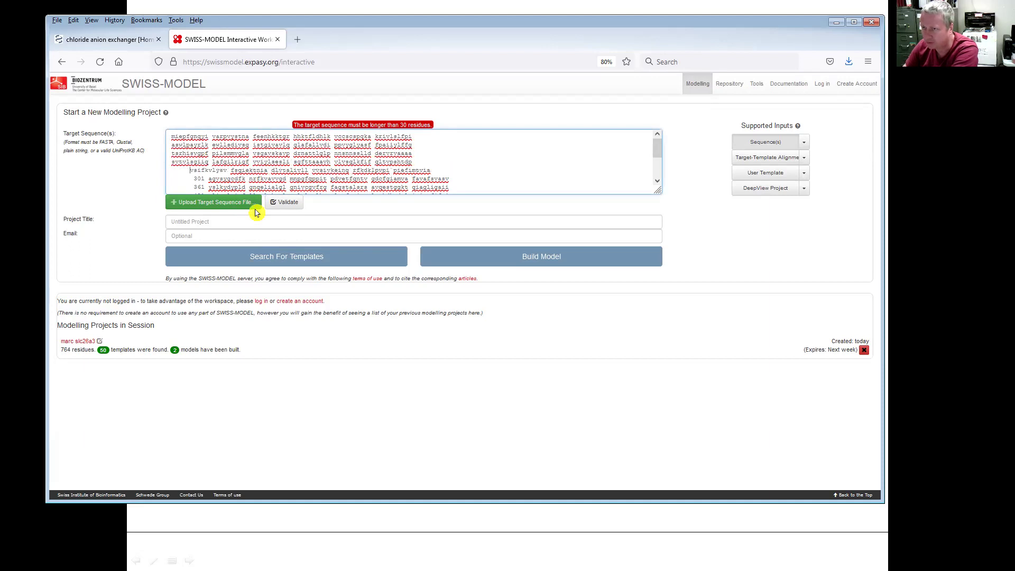
{"action": "key", "text": "BackSpace"}
{"action": "scroll", "coordinate": [211, 153], "scroll_direction": "down", "scroll_amount": 2}
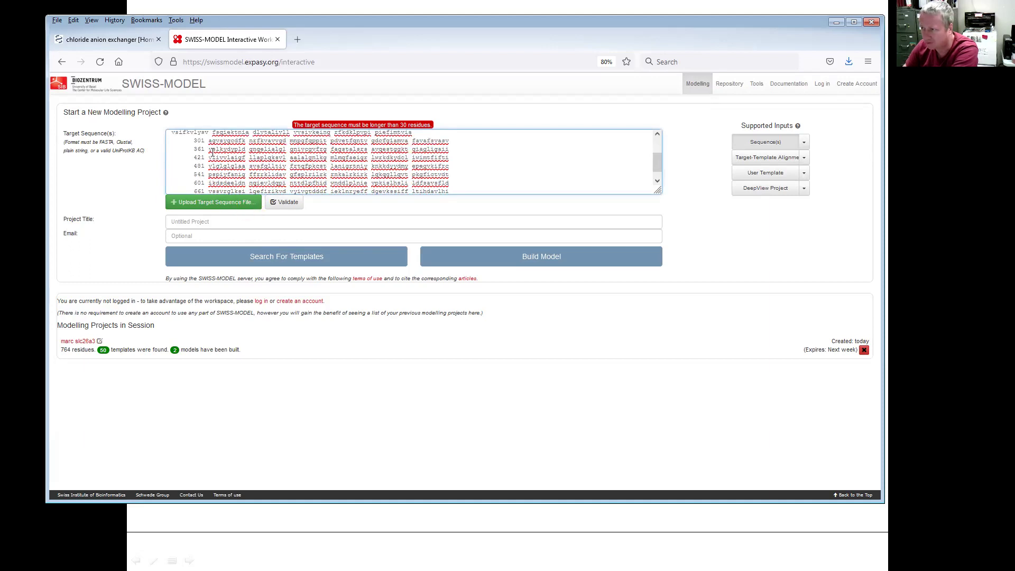
- Remove numbering 301 through 721 and revalidate, revealing the precalculated P40879 repository model
{"action": "key", "text": "BackSpace"}
{"action": "key", "text": "BackSpace"}
{"action": "key", "text": "BackSpace"}
{"action": "key", "text": "BackSpace"}
{"action": "key", "text": "BackSpace"}
{"action": "key", "text": "BackSpace"}
{"action": "key", "text": "BackSpace"}
{"action": "key", "text": "BackSpace"}
{"action": "key", "text": "BackSpace"}
{"action": "key", "text": "BackSpace"}
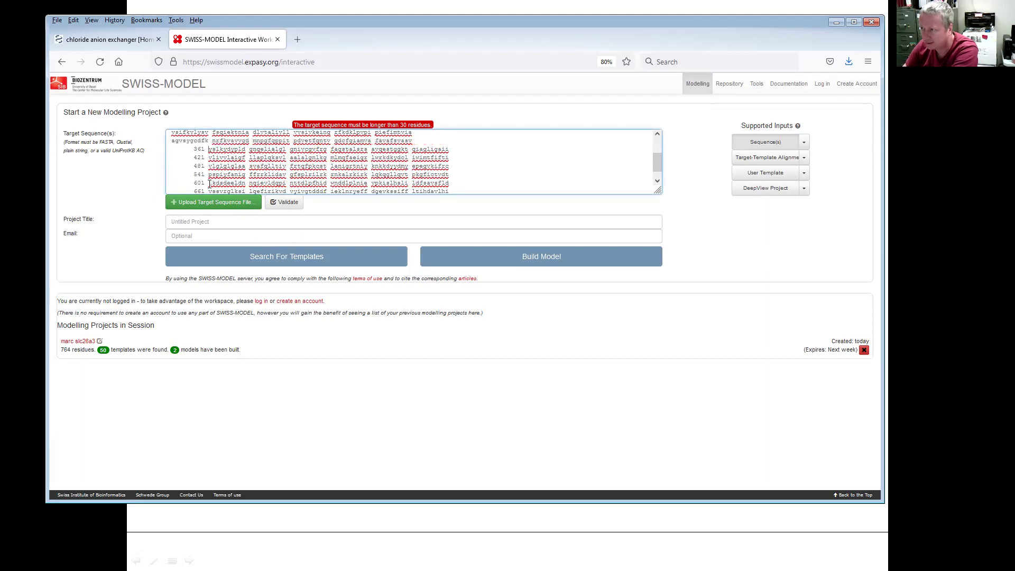
{"action": "key", "text": "BackSpace"}
{"action": "key", "text": "BackSpace"}
{"action": "key", "text": "BackSpace"}
{"action": "key", "text": "BackSpace"}
{"action": "key", "text": "BackSpace"}
{"action": "key", "text": "BackSpace"}
{"action": "key", "text": "BackSpace"}
{"action": "key", "text": "BackSpace"}
{"action": "key", "text": "BackSpace"}
{"action": "key", "text": "BackSpace"}
{"action": "left_click", "coordinate": [208, 157]}
{"action": "key", "text": "BackSpace"}
{"action": "key", "text": "BackSpace"}
{"action": "key", "text": "BackSpace"}
{"action": "key", "text": "BackSpace"}
{"action": "key", "text": "BackSpace"}
{"action": "key", "text": "BackSpace"}
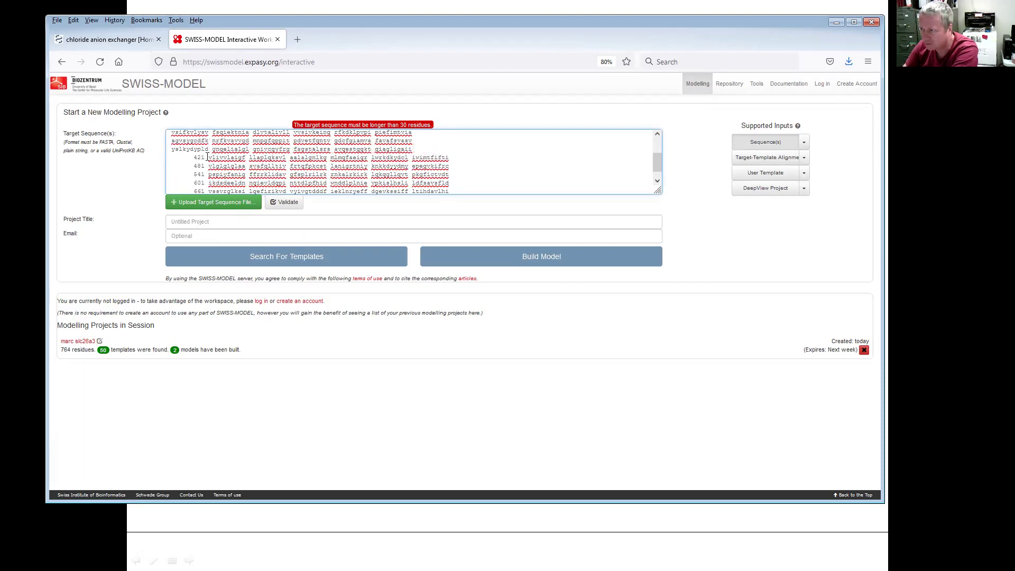
{"action": "key", "text": "BackSpace"}
{"action": "key", "text": "BackSpace"}
{"action": "key", "text": "BackSpace"}
{"action": "key", "text": "BackSpace"}
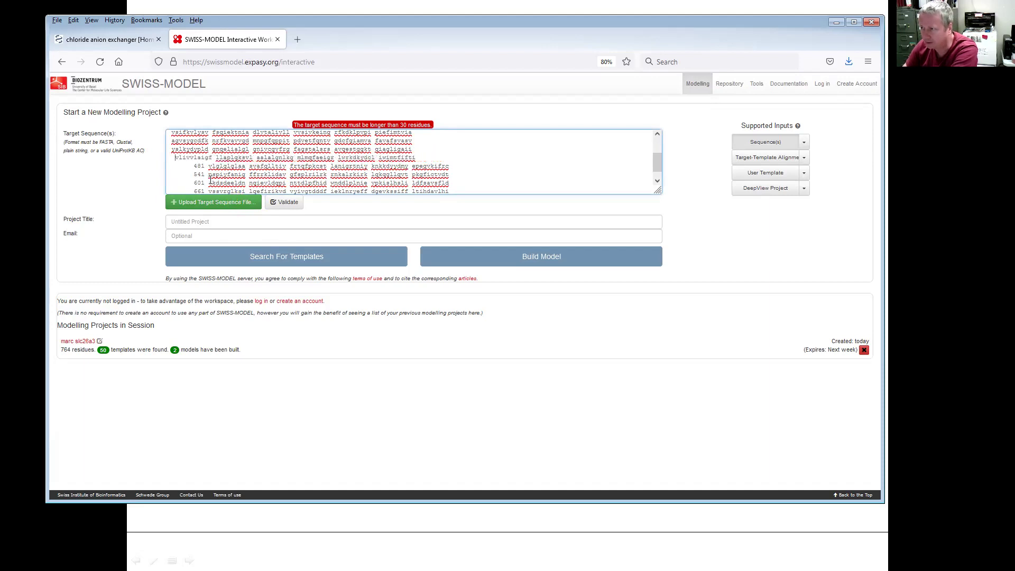
{"action": "left_click", "coordinate": [209, 166]}
{"action": "key", "text": "BackSpace"}
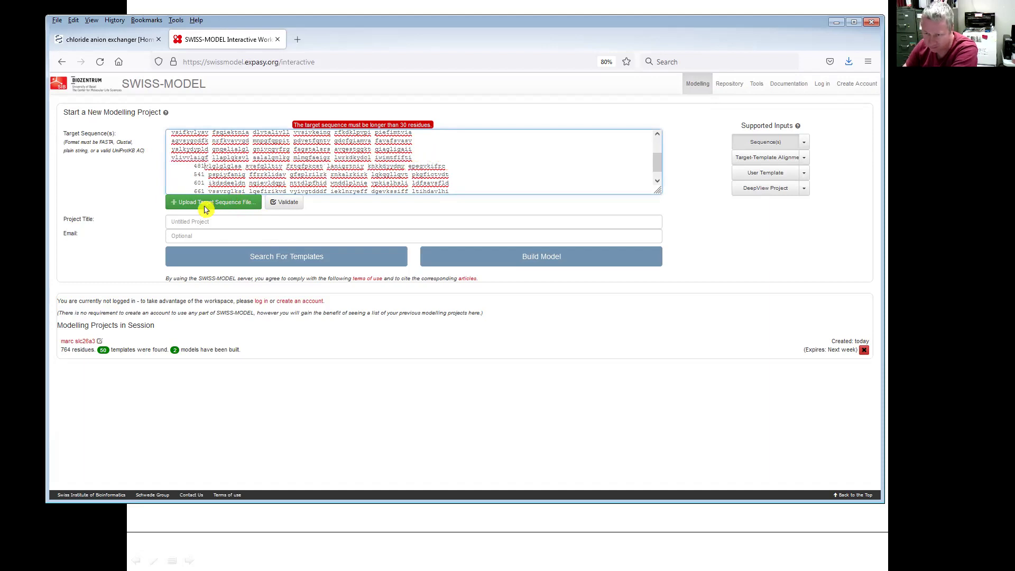
{"action": "key", "text": "BackSpace"}
{"action": "key", "text": "BackSpace"}
{"action": "key", "text": "BackSpace"}
{"action": "key", "text": "BackSpace"}
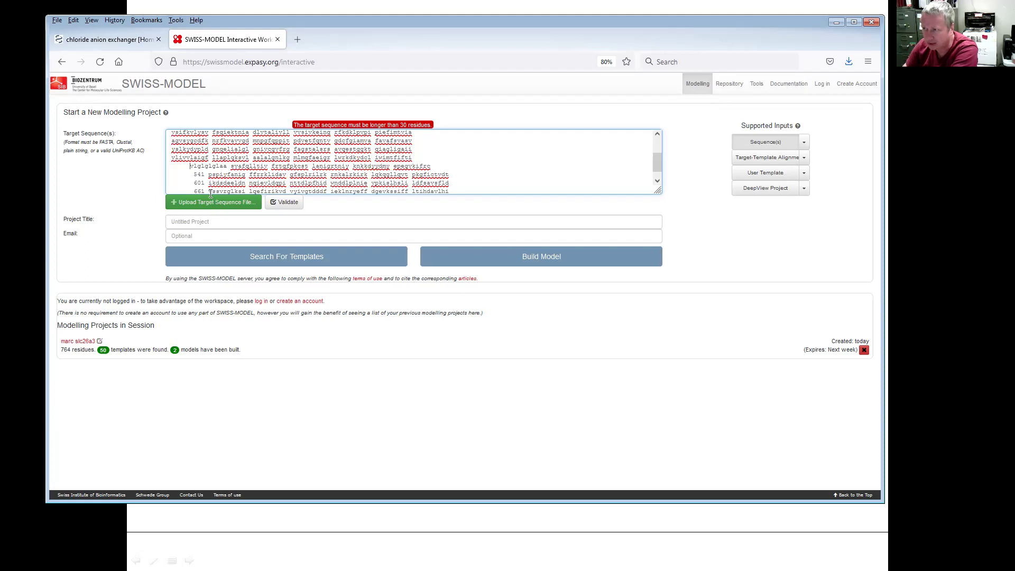
{"action": "key", "text": "BackSpace"}
{"action": "key", "text": "BackSpace"}
{"action": "key", "text": "BackSpace"}
{"action": "key", "text": "BackSpace"}
{"action": "key", "text": "BackSpace"}
{"action": "left_click", "coordinate": [204, 178]}
{"action": "key", "text": "BackSpace"}
{"action": "key", "text": "BackSpace"}
{"action": "key", "text": "BackSpace"}
{"action": "key", "text": "BackSpace"}
{"action": "key", "text": "BackSpace"}
{"action": "key", "text": "BackSpace"}
{"action": "key", "text": "BackSpace"}
{"action": "key", "text": "BackSpace"}
{"action": "key", "text": "BackSpace"}
{"action": "key", "text": "BackSpace"}
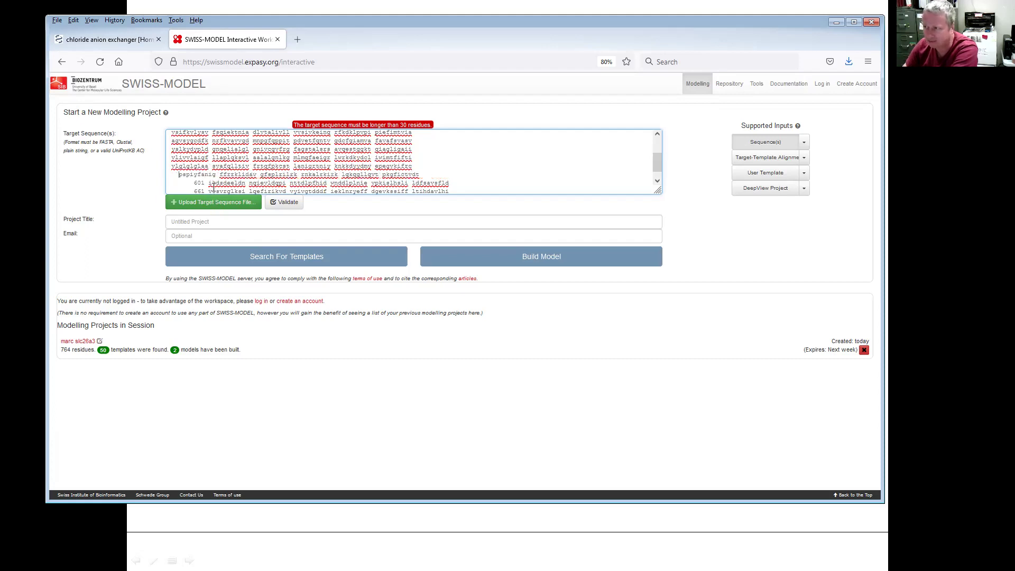
{"action": "left_click", "coordinate": [207, 182]}
{"action": "key", "text": "BackSpace"}
{"action": "key", "text": "BackSpace"}
{"action": "key", "text": "BackSpace"}
{"action": "key", "text": "BackSpace"}
{"action": "key", "text": "BackSpace"}
{"action": "key", "text": "BackSpace"}
{"action": "key", "text": "BackSpace"}
{"action": "key", "text": "BackSpace"}
{"action": "key", "text": "BackSpace"}
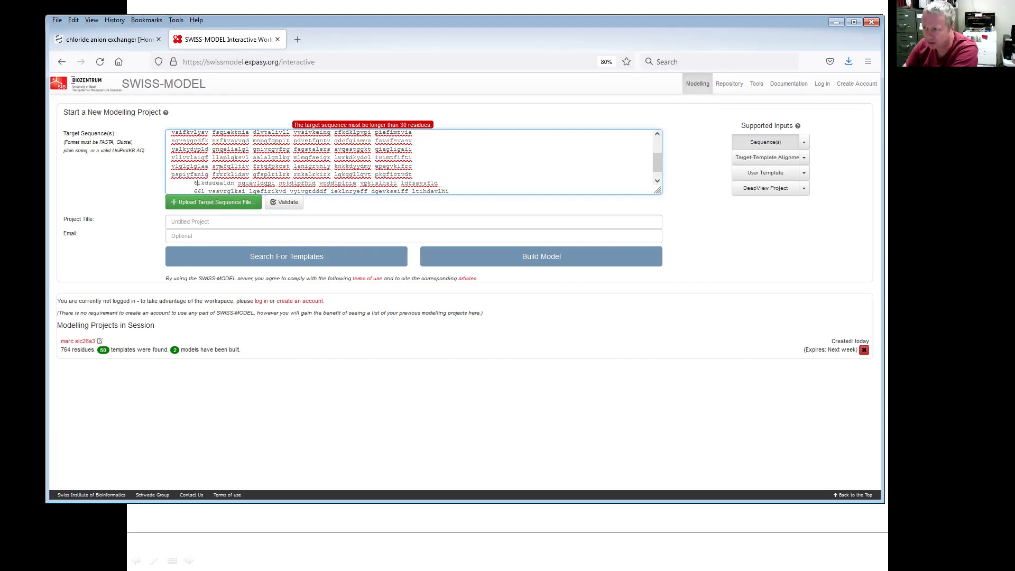
{"action": "key", "text": "BackSpace"}
{"action": "scroll", "coordinate": [215, 172], "scroll_direction": "down", "scroll_amount": 1}
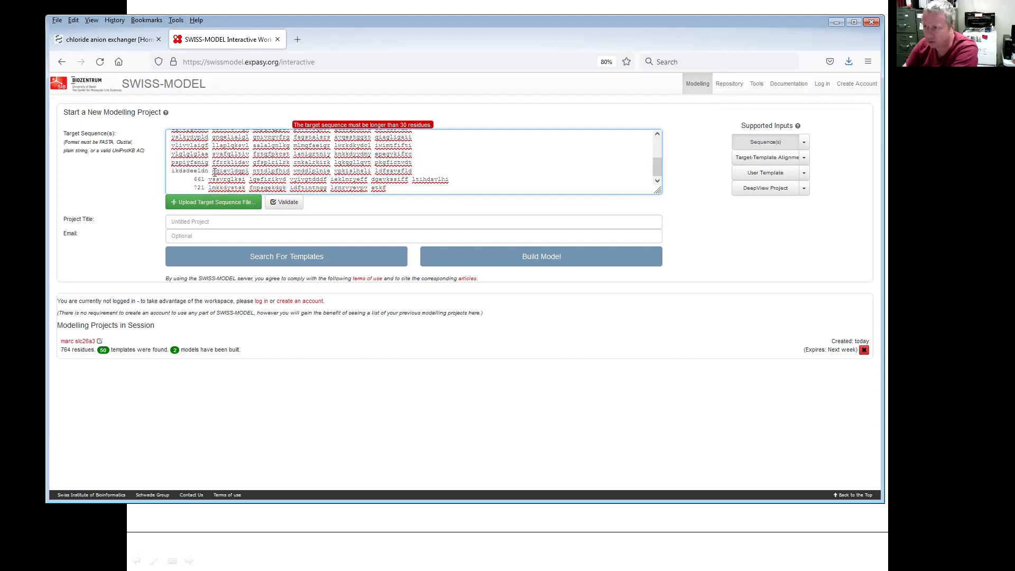
{"action": "left_click", "coordinate": [209, 180]}
{"action": "key", "text": "BackSpace"}
{"action": "key", "text": "BackSpace"}
{"action": "key", "text": "BackSpace"}
{"action": "key", "text": "BackSpace"}
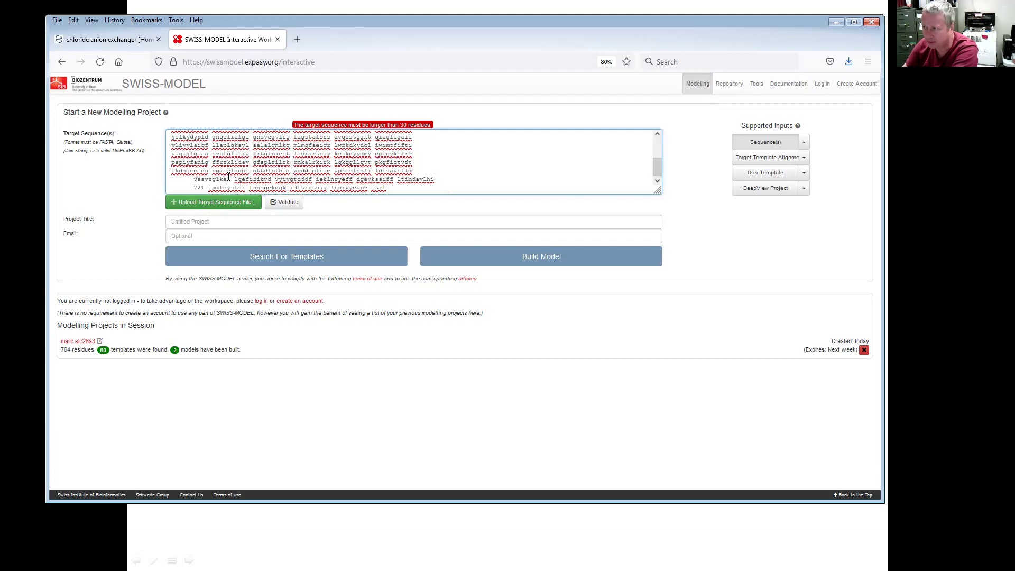
{"action": "key", "text": "BackSpace"}
{"action": "key", "text": "BackSpace"}
{"action": "key", "text": "BackSpace"}
{"action": "key", "text": "BackSpace"}
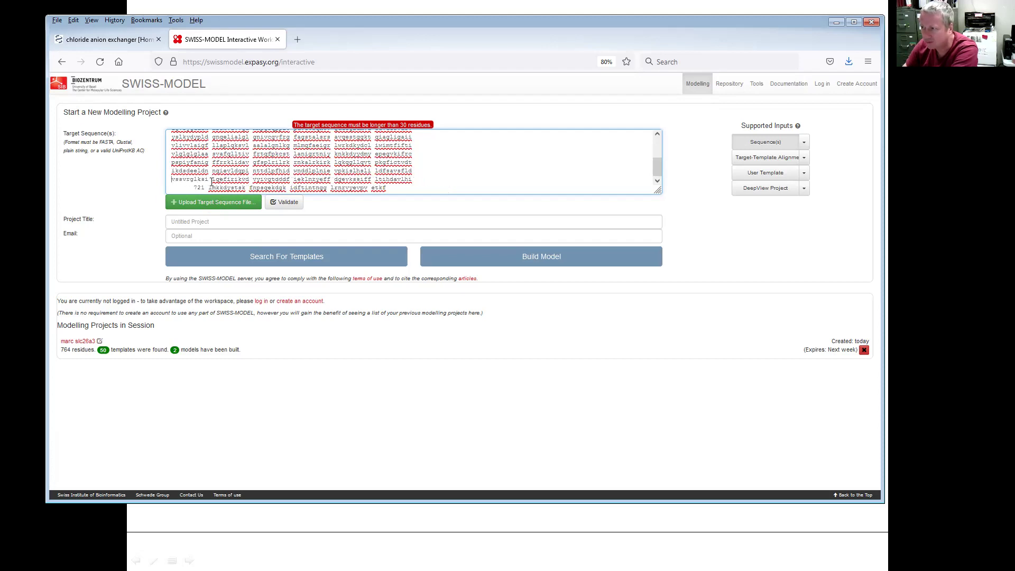
{"action": "left_click", "coordinate": [209, 189]}
{"action": "key", "text": "BackSpace"}
{"action": "key", "text": "BackSpace"}
{"action": "key", "text": "BackSpace"}
{"action": "key", "text": "BackSpace"}
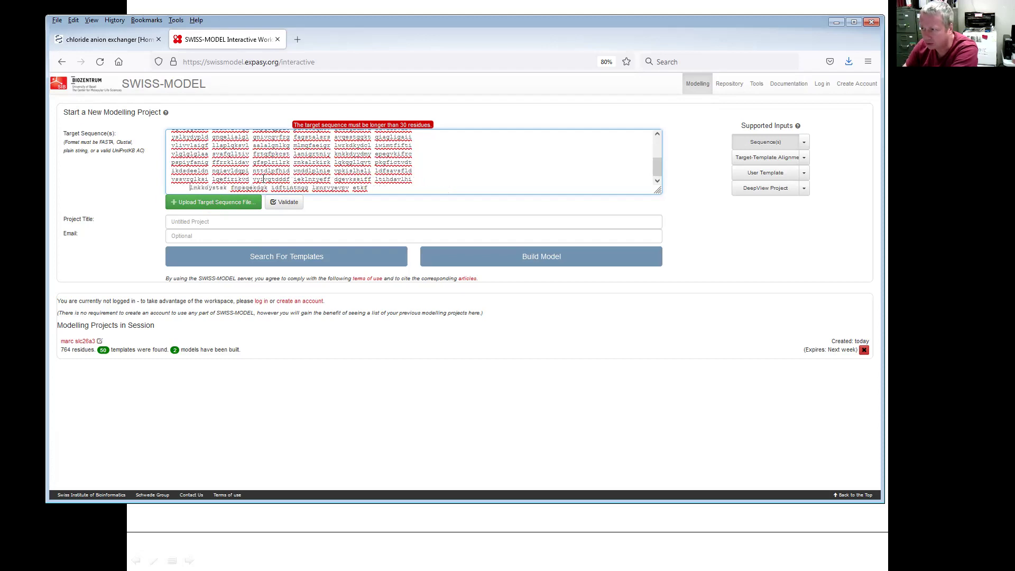
{"action": "key", "text": "BackSpace"}
{"action": "key", "text": "BackSpace"}
{"action": "key", "text": "BackSpace"}
{"action": "key", "text": "BackSpace"}
{"action": "scroll", "coordinate": [260, 180], "scroll_direction": "up", "scroll_amount": 3}
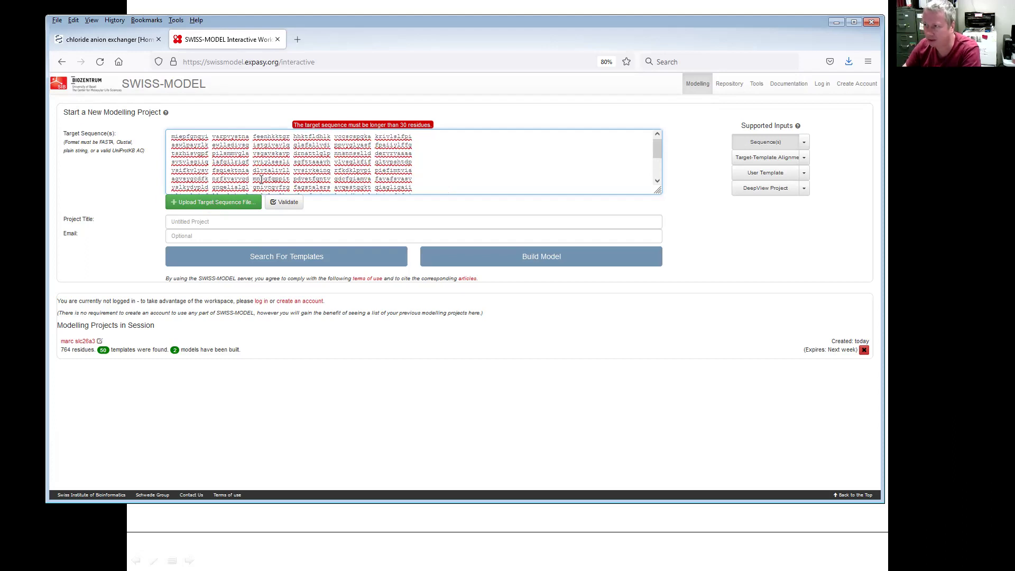
{"action": "left_click", "coordinate": [282, 205]}
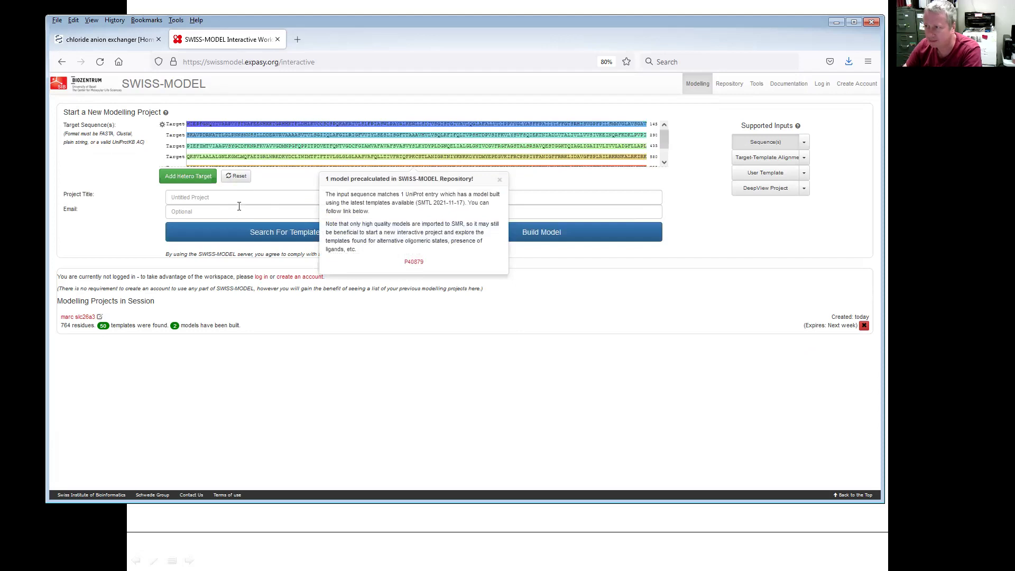
- Enter a project title ending in slc26a3 and dismiss the precalculated-model notice
{"action": "left_click", "coordinate": [239, 199]}
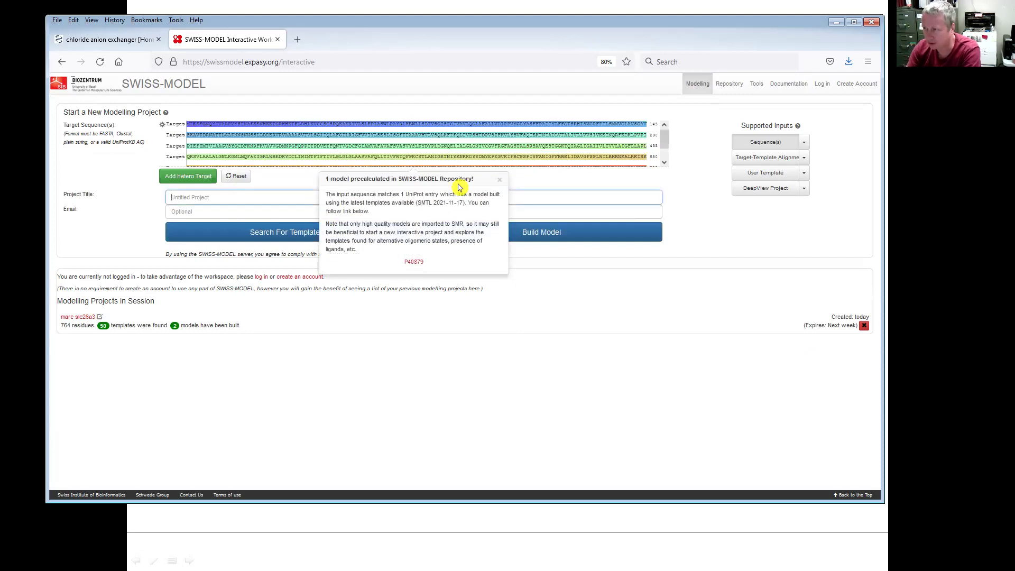
{"action": "type", "text": "marc"}
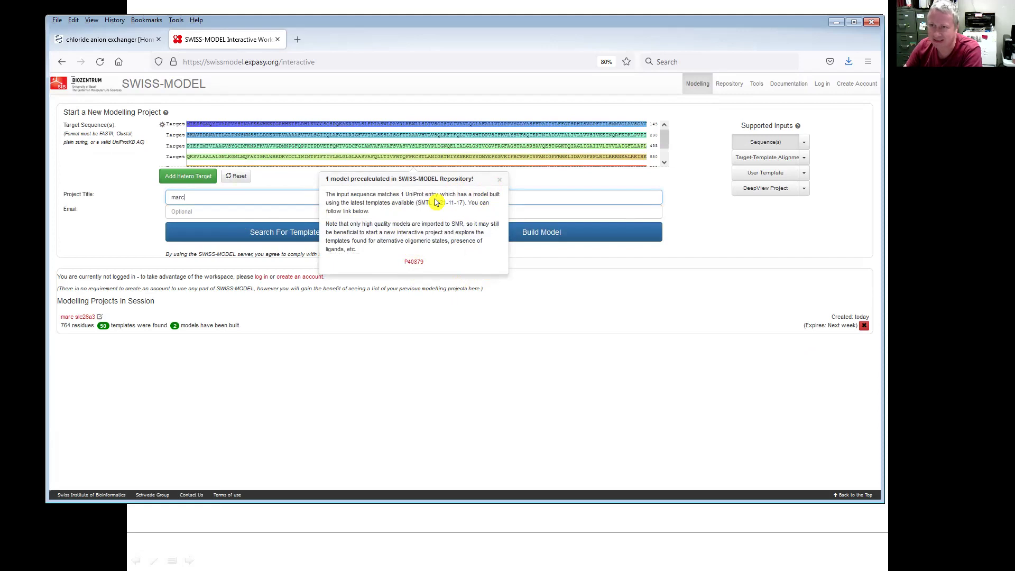
{"action": "left_click", "coordinate": [500, 183]}
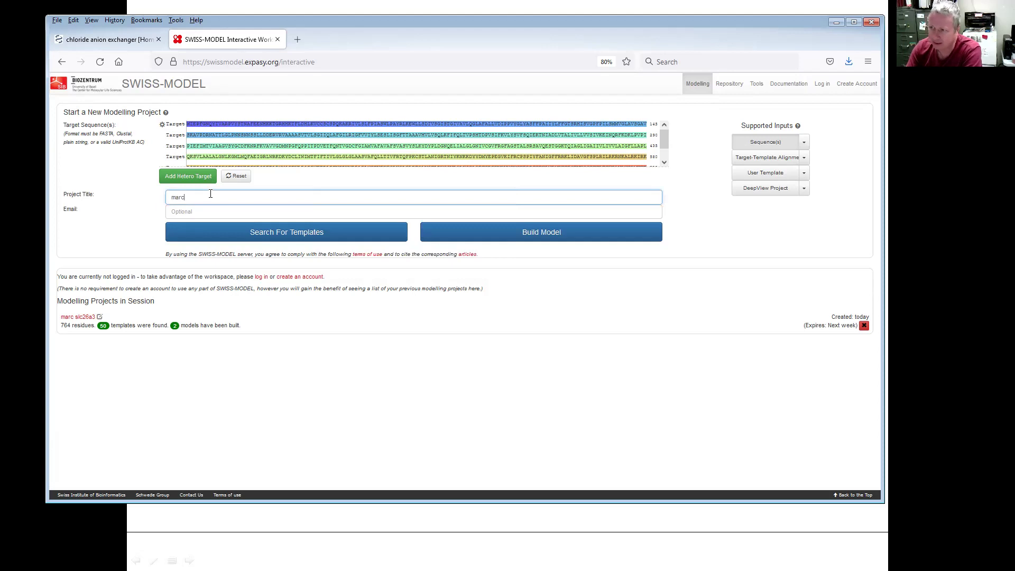
{"action": "type", "text": "slc26a3"}
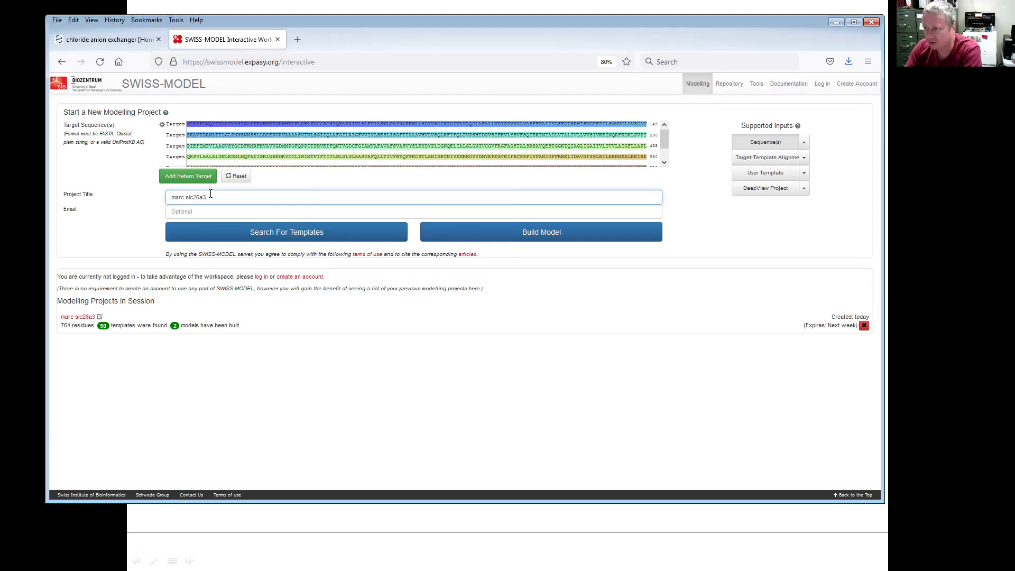
- Fill in the contact e-mail address, then switch away to the lecture slide
{"action": "left_click", "coordinate": [233, 211]}
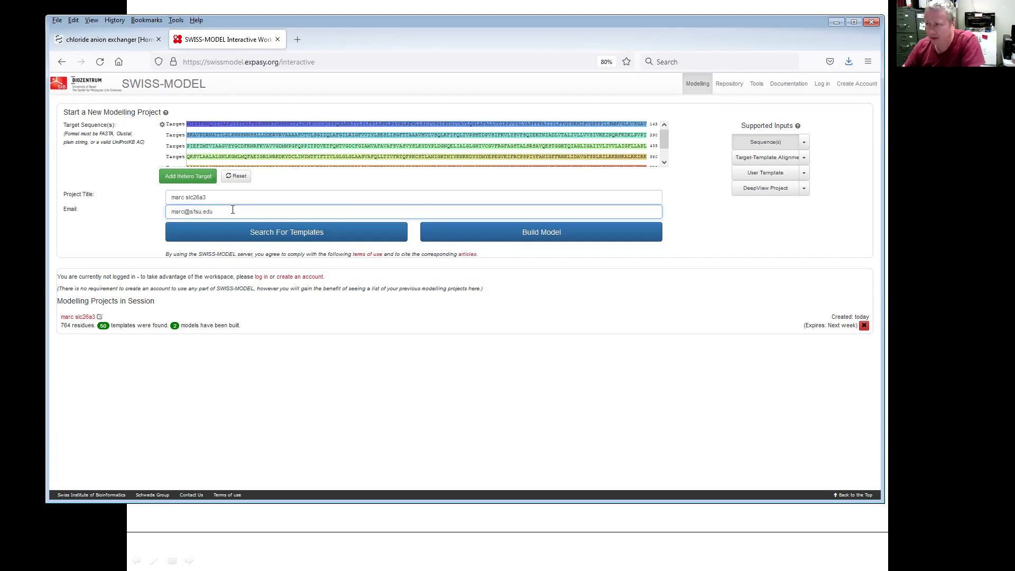
{"action": "left_click", "coordinate": [94, 222]}
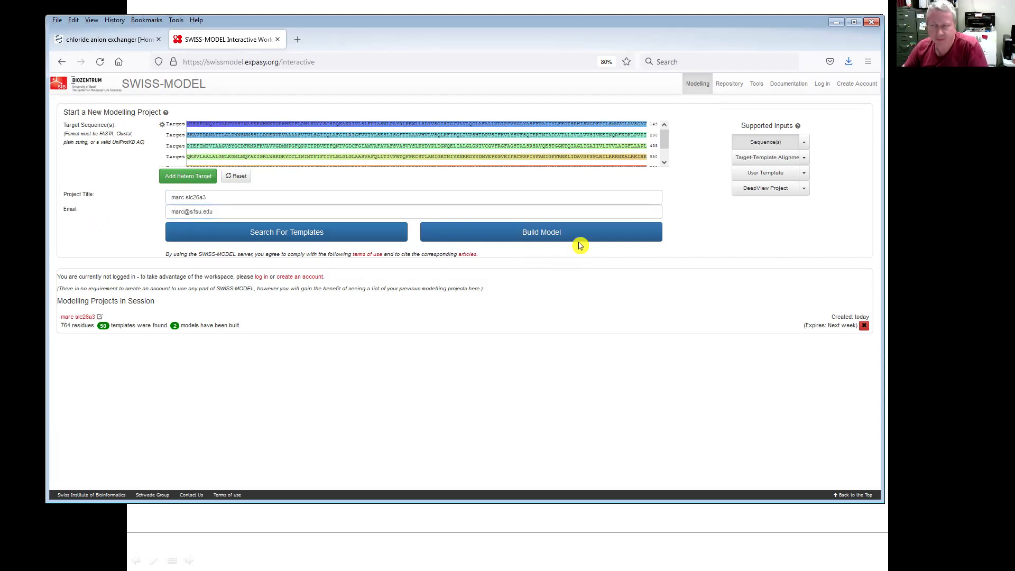
{"action": "left_click", "coordinate": [580, 246]}
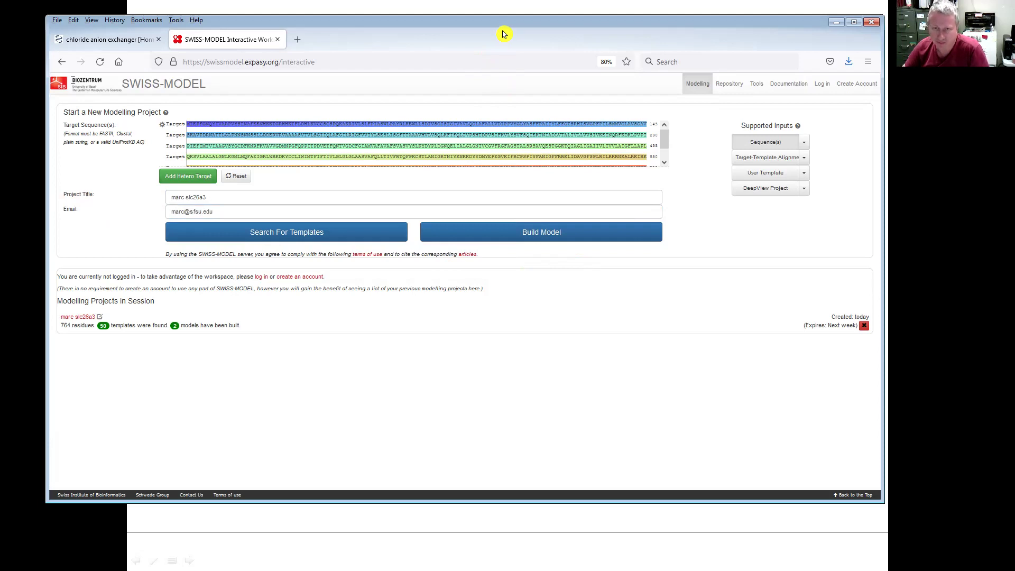
{"action": "left_click_drag", "start_coordinate": [502, 34], "coordinate": [499, 40]}
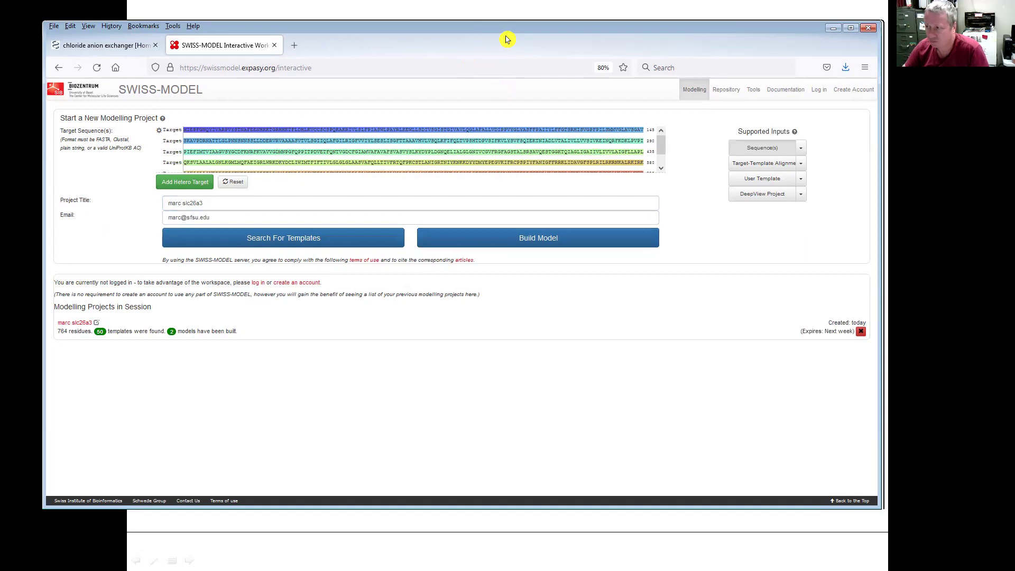
{"action": "key", "text": "alt+Tab"}
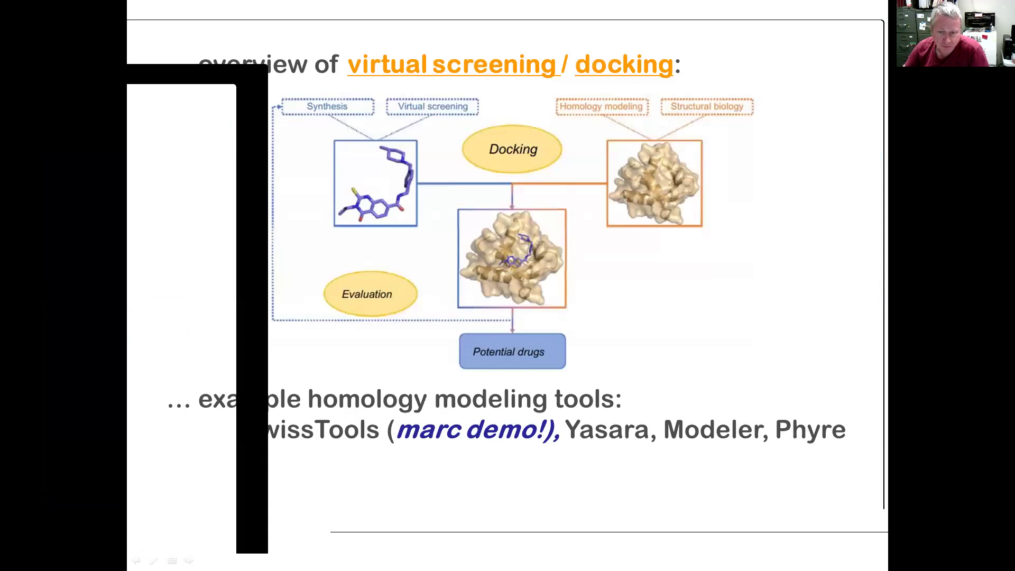
- Glance at the ZINC NCI Diversity 3 page, then bring the SWISS-MODEL results forward
{"action": "key", "text": "alt+Tab"}
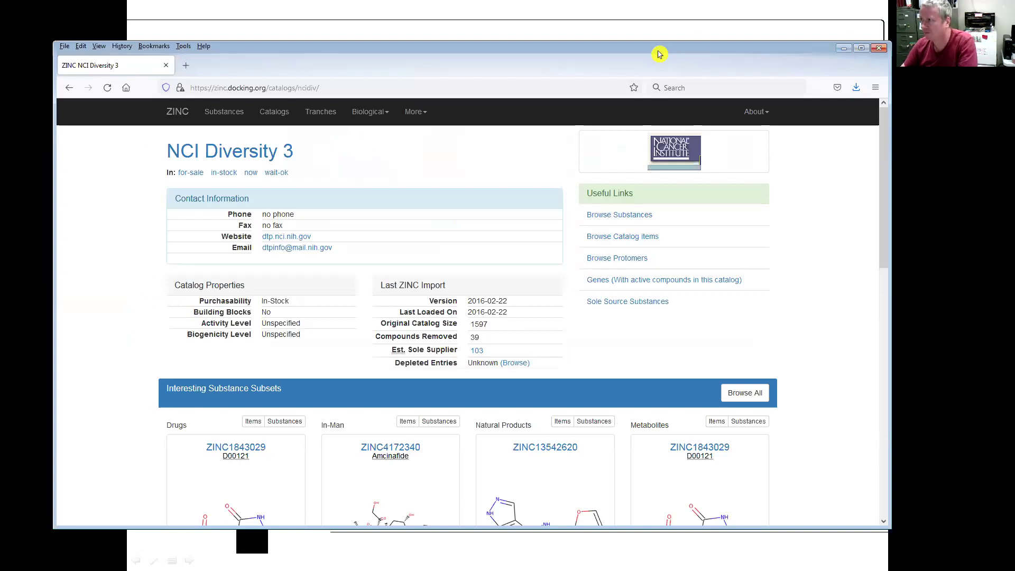
{"action": "key", "text": "alt+Tab"}
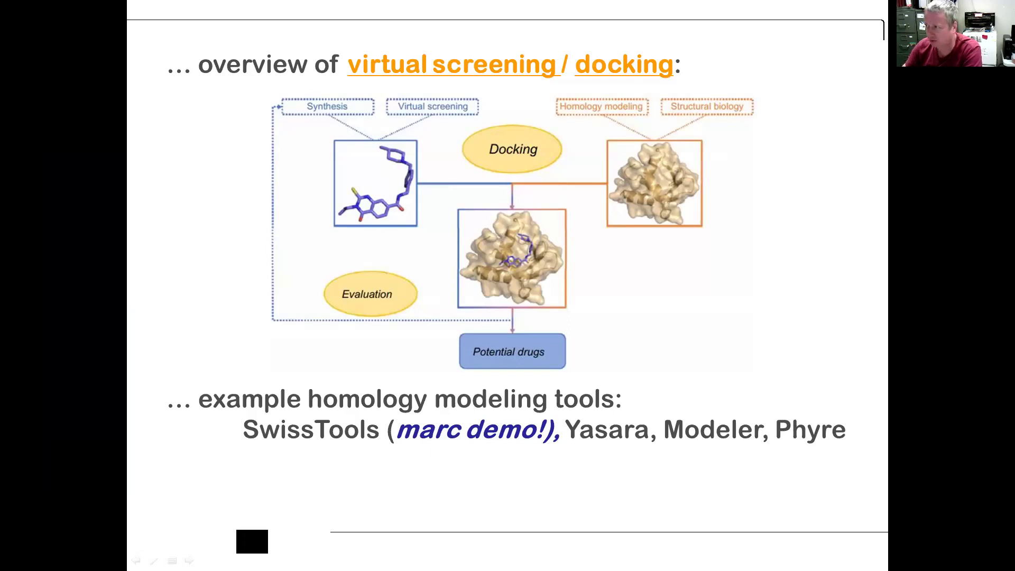
{"action": "key", "text": "alt+Tab"}
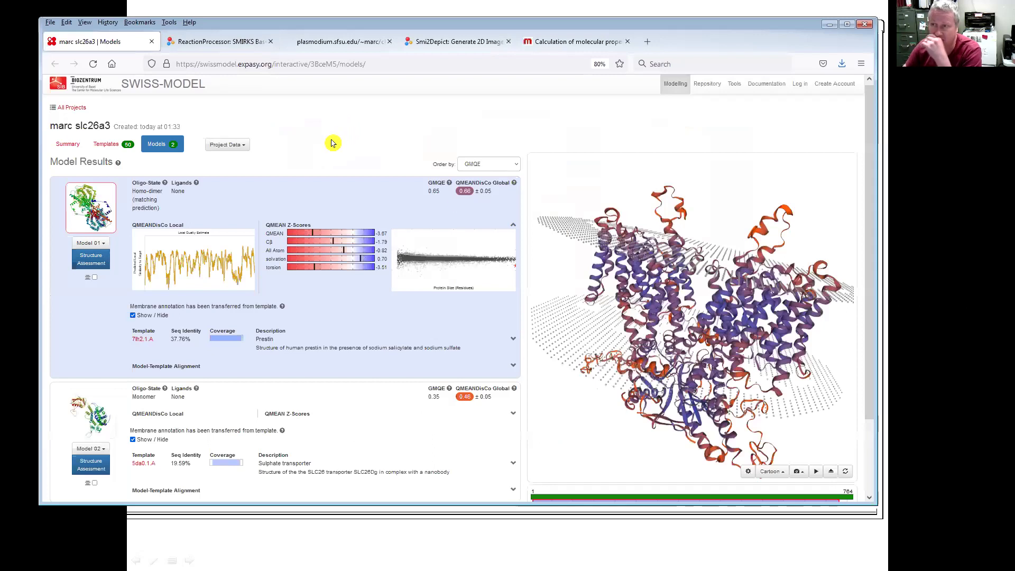
- Rotate the homodimer to view the membrane edge-on, check Project Data, then minimize the browser
{"action": "left_click_drag", "start_coordinate": [732, 288], "coordinate": [749, 266]}
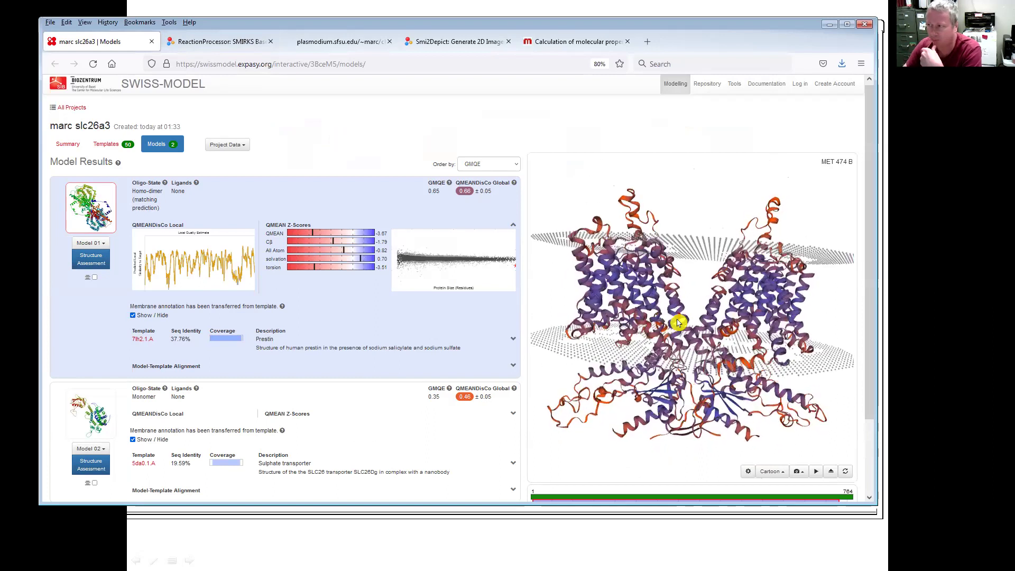
{"action": "left_click_drag", "start_coordinate": [674, 319], "coordinate": [696, 413]}
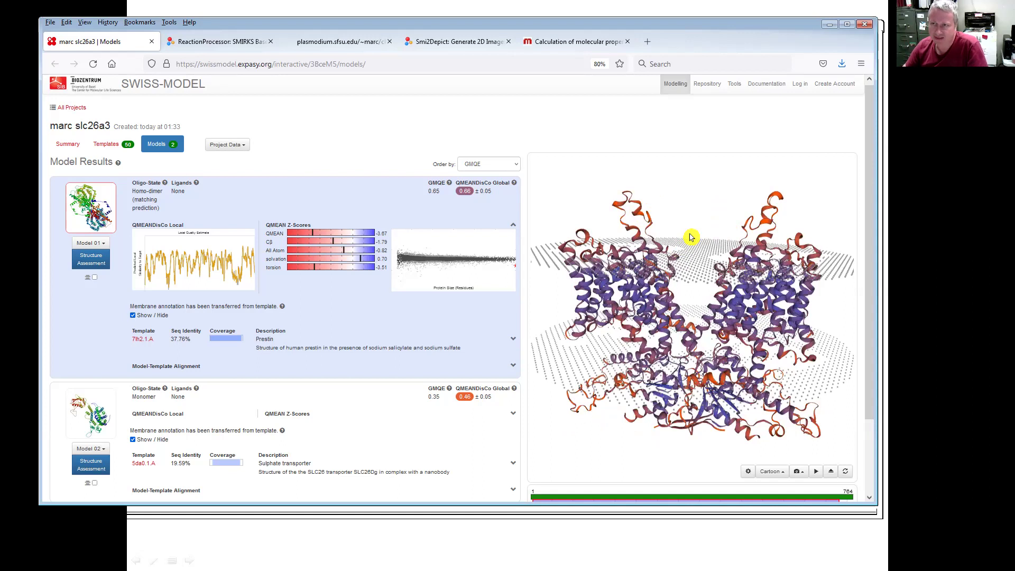
{"action": "left_click_drag", "start_coordinate": [687, 238], "coordinate": [675, 261]}
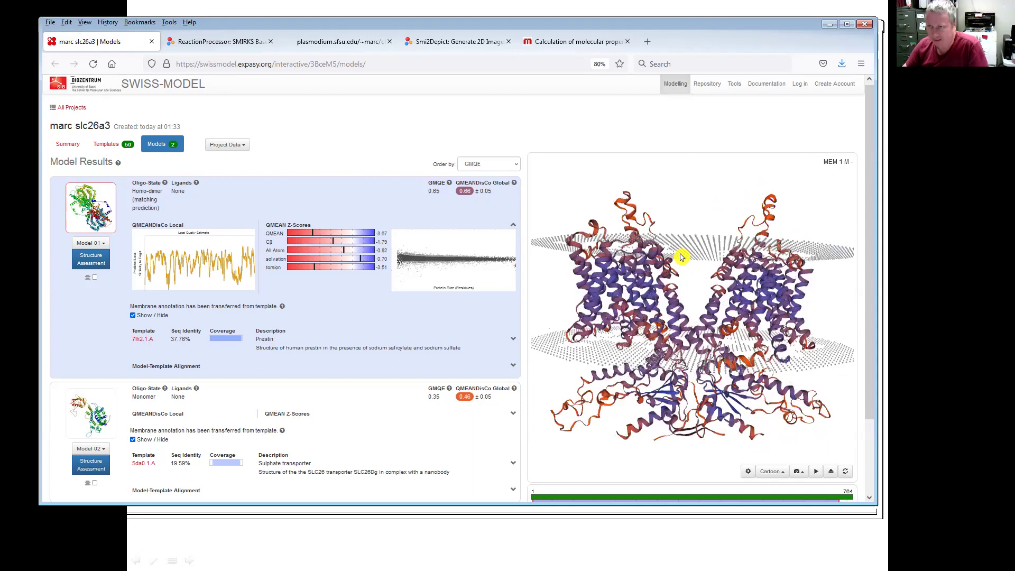
{"action": "left_click", "coordinate": [235, 149]}
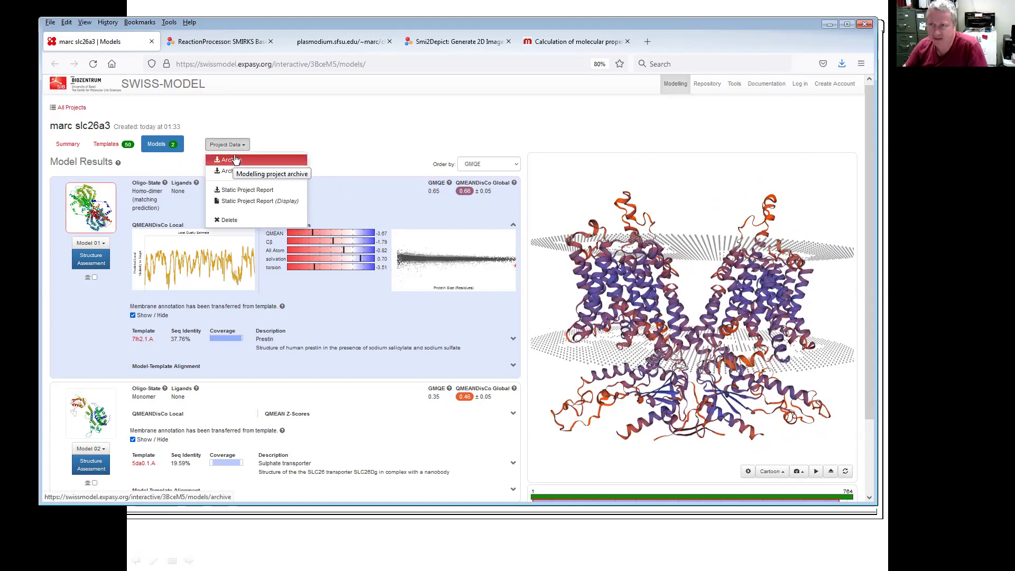
{"action": "left_click", "coordinate": [363, 136]}
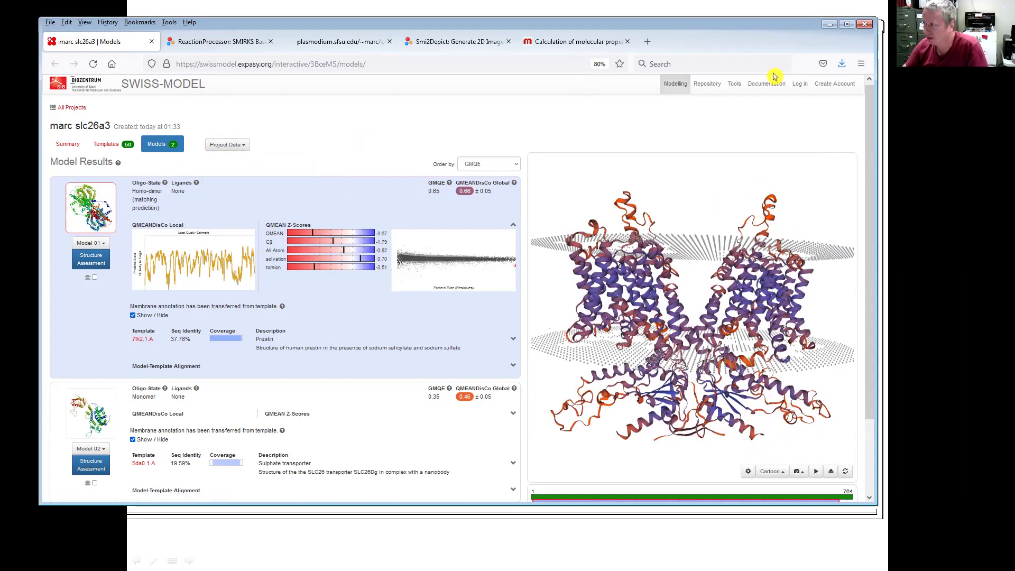
{"action": "left_click", "coordinate": [828, 24]}
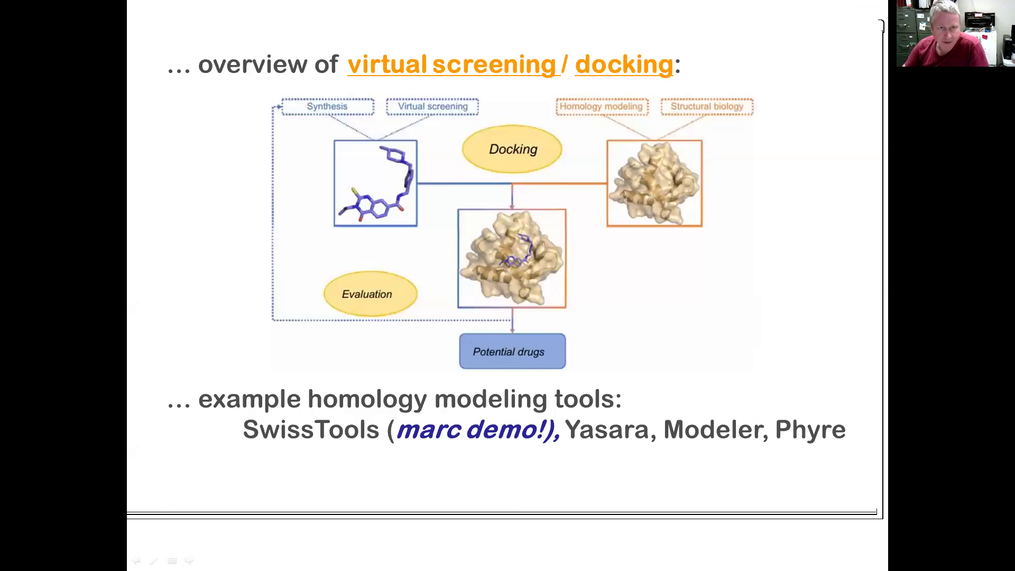
- Open marc-swiss-model1.pse from the slc26a3 project folder in Documents
{"action": "key", "text": "alt+Tab"}
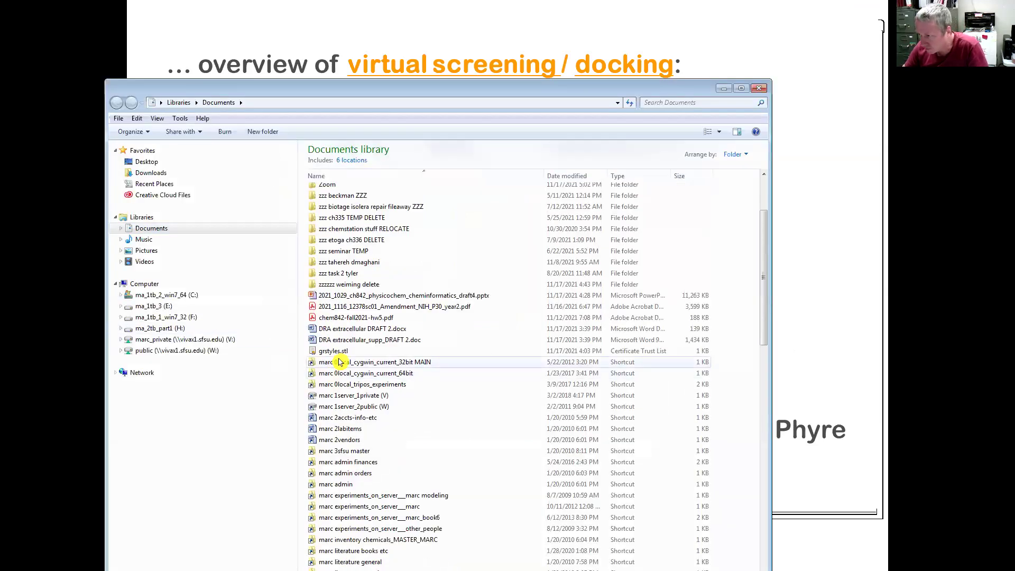
{"action": "scroll", "coordinate": [347, 352], "scroll_direction": "down", "scroll_amount": 1}
{"action": "scroll", "coordinate": [345, 352], "scroll_direction": "down", "scroll_amount": 1}
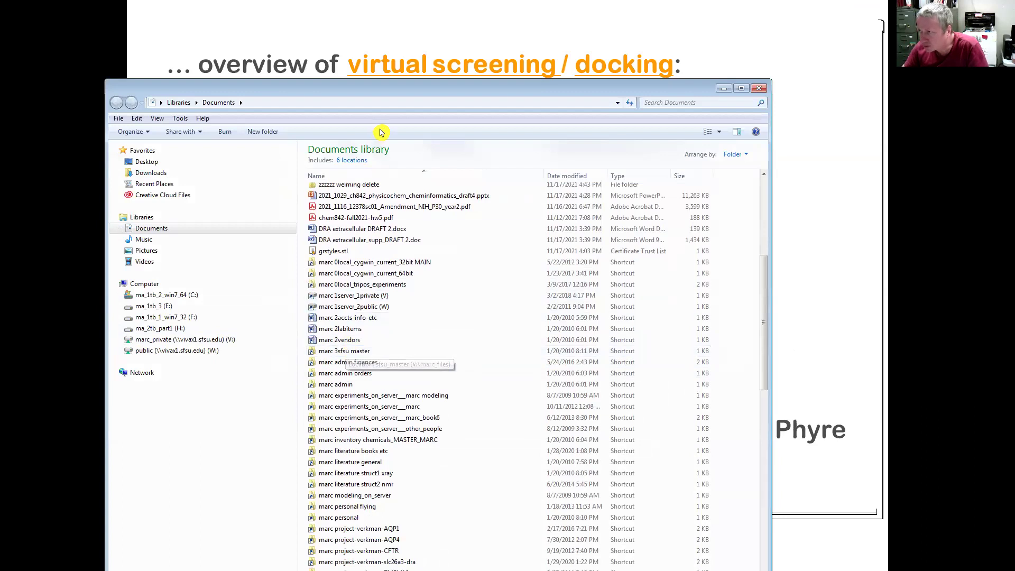
{"action": "key", "text": "alt+Tab"}
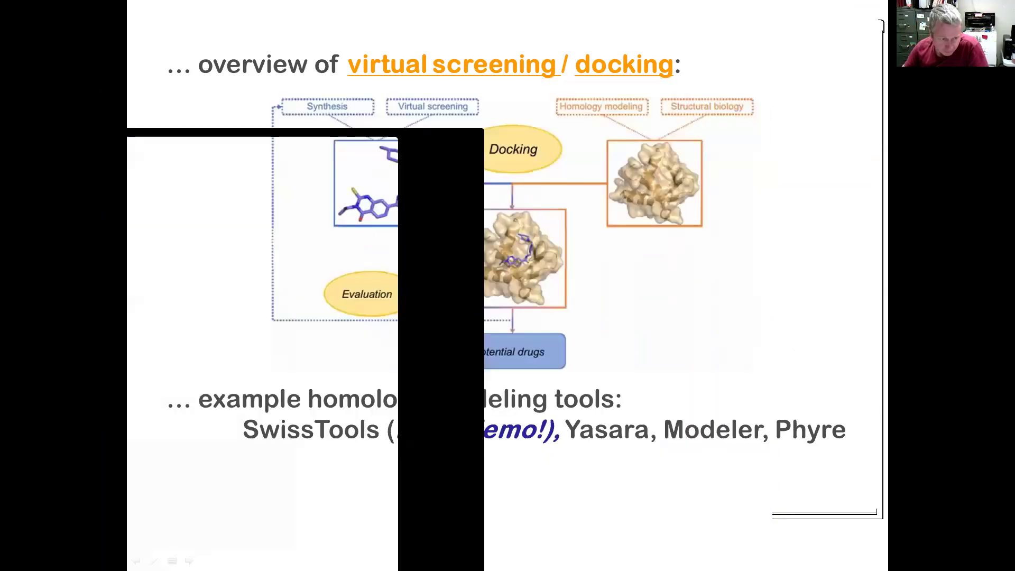
{"action": "key", "text": "alt+Tab"}
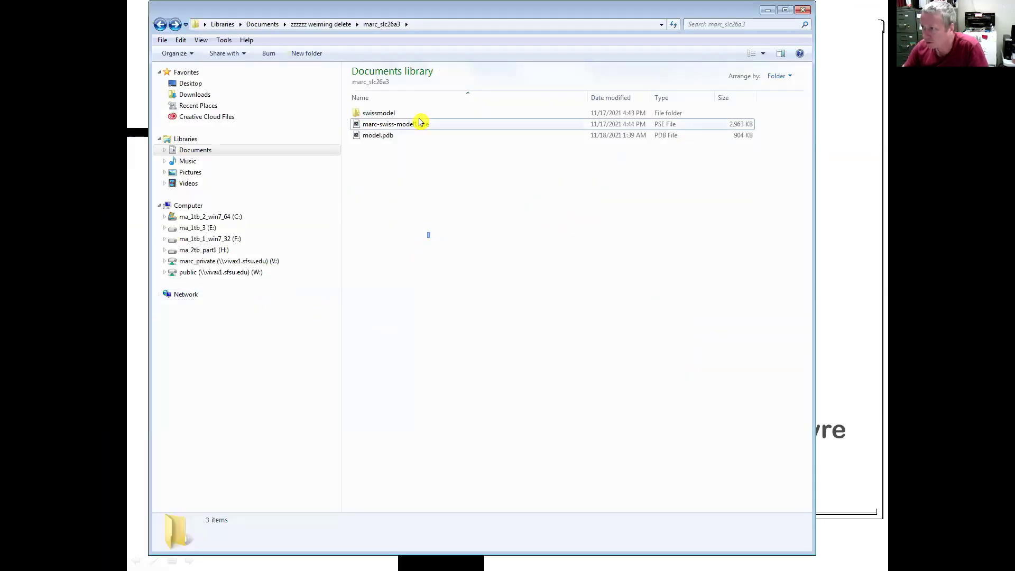
{"action": "double_click", "coordinate": [424, 124]}
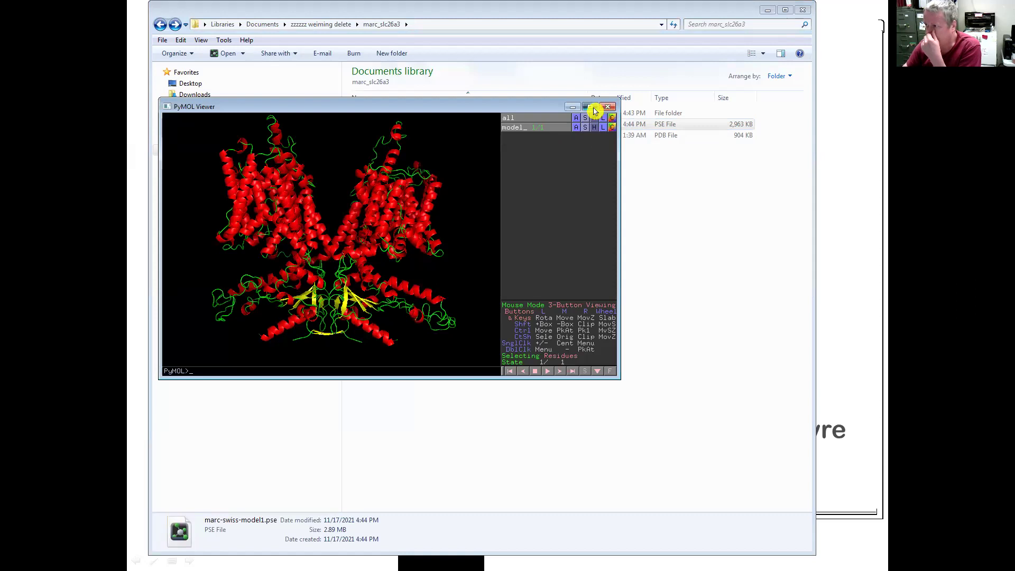
- Maximize the PyMOL viewer, tilt the red-and-yellow cartoon dimer, then minimize the folder window
{"action": "left_click", "coordinate": [592, 108]}
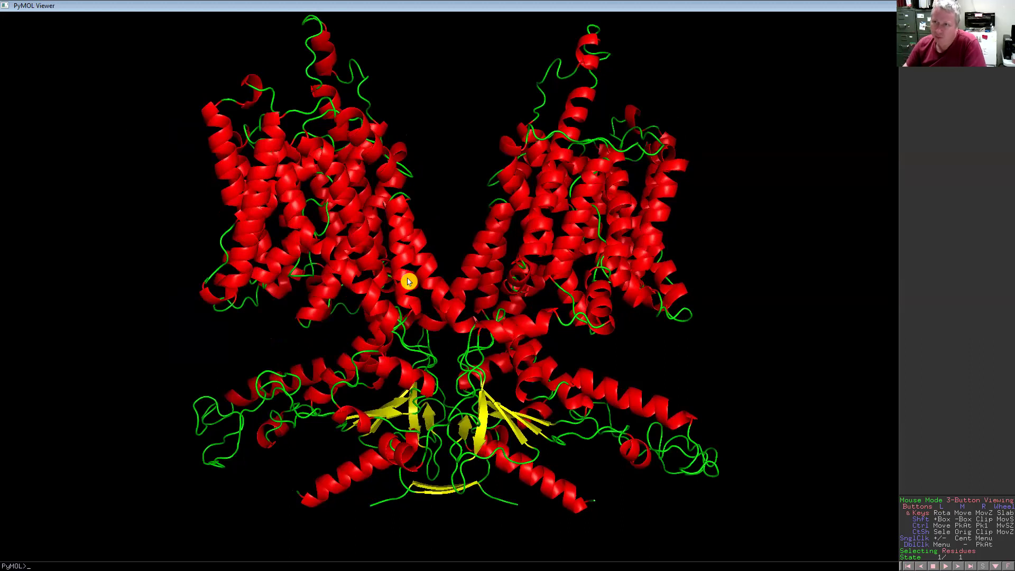
{"action": "left_click_drag", "start_coordinate": [407, 257], "coordinate": [407, 263]}
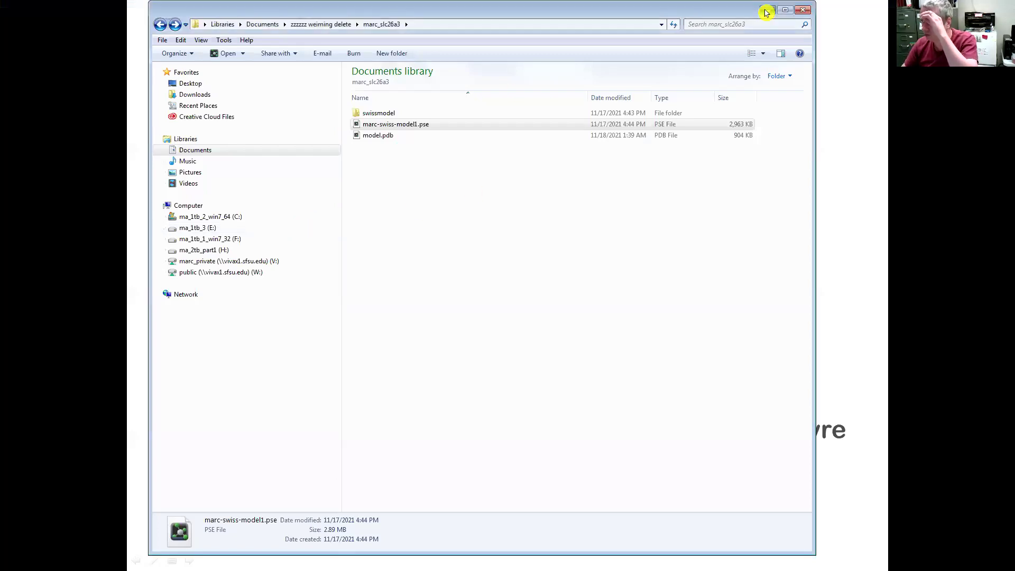
{"action": "left_click", "coordinate": [767, 10]}
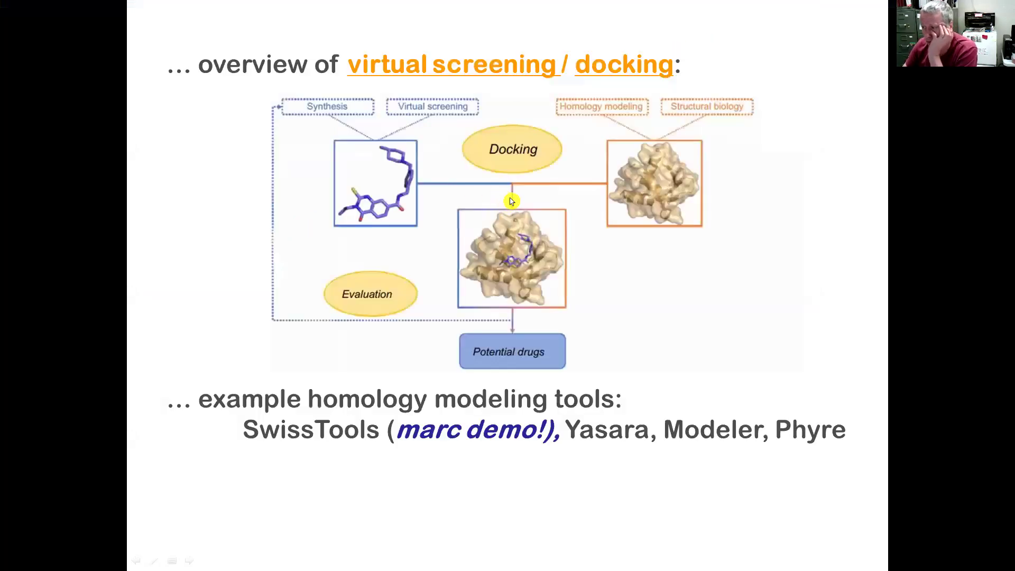
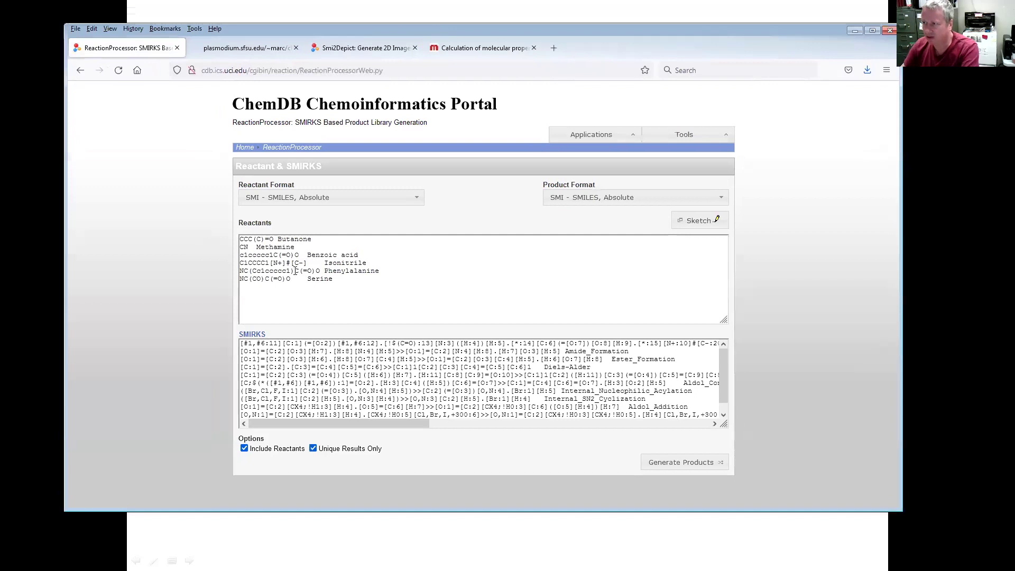
- Delete all the example reactants from the Reactants box
{"action": "left_click", "coordinate": [461, 285]}
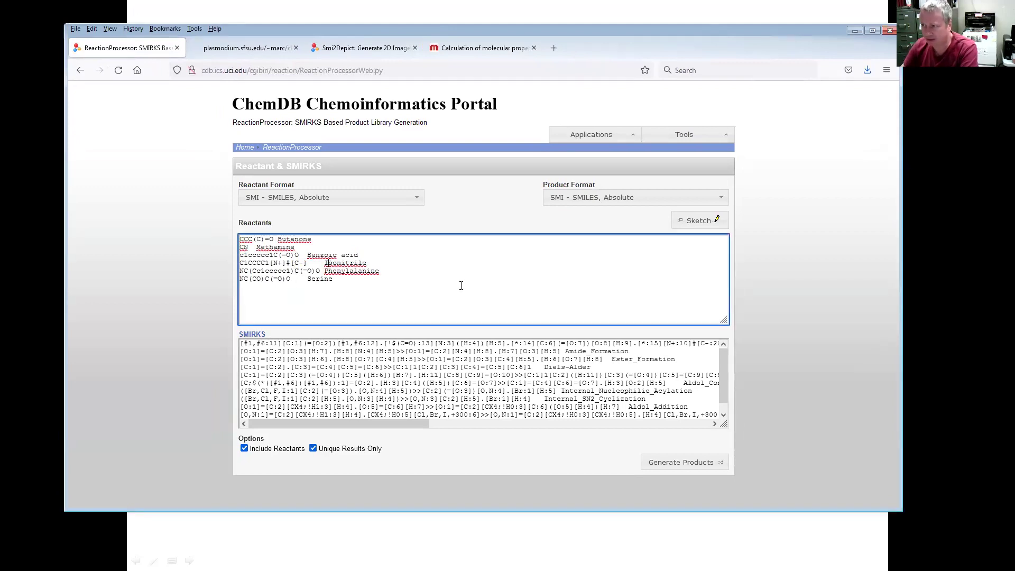
{"action": "key", "text": "ctrl+a"}
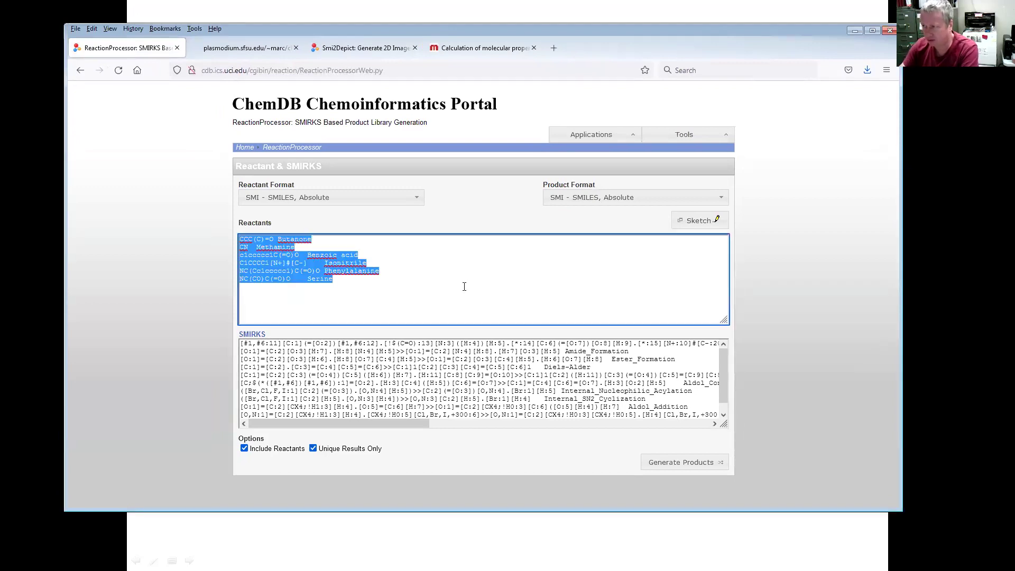
{"action": "key", "text": "Delete"}
- Delete all the example SMIRKS reaction rules so the SMIRKS box is empty
{"action": "left_click", "coordinate": [396, 369]}
{"action": "key", "text": "ctrl+a"}
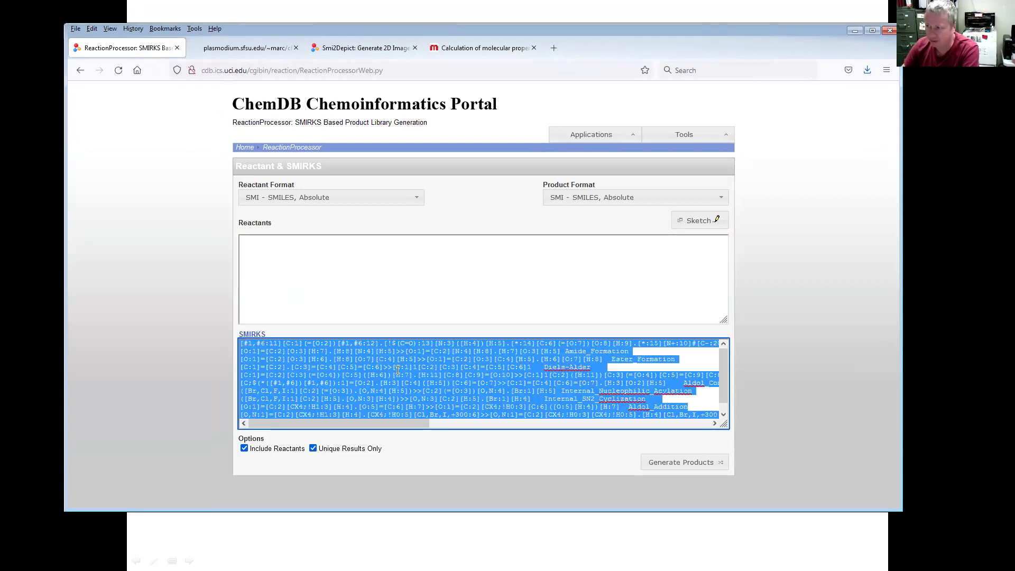
{"action": "left_click", "coordinate": [321, 359]}
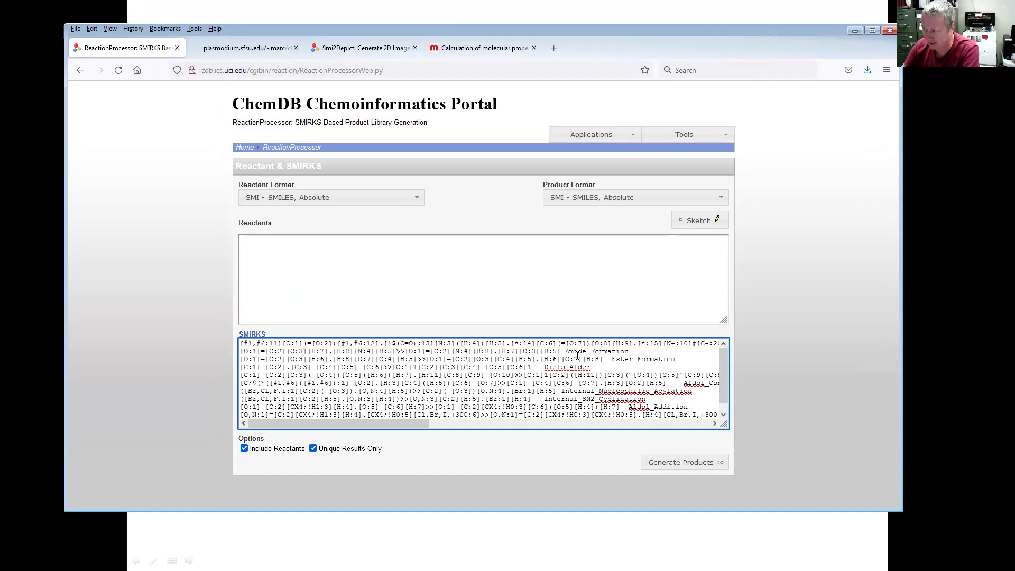
{"action": "scroll", "coordinate": [574, 358], "scroll_direction": "down", "scroll_amount": 1}
{"action": "scroll", "coordinate": [529, 365], "scroll_direction": "up", "scroll_amount": 1}
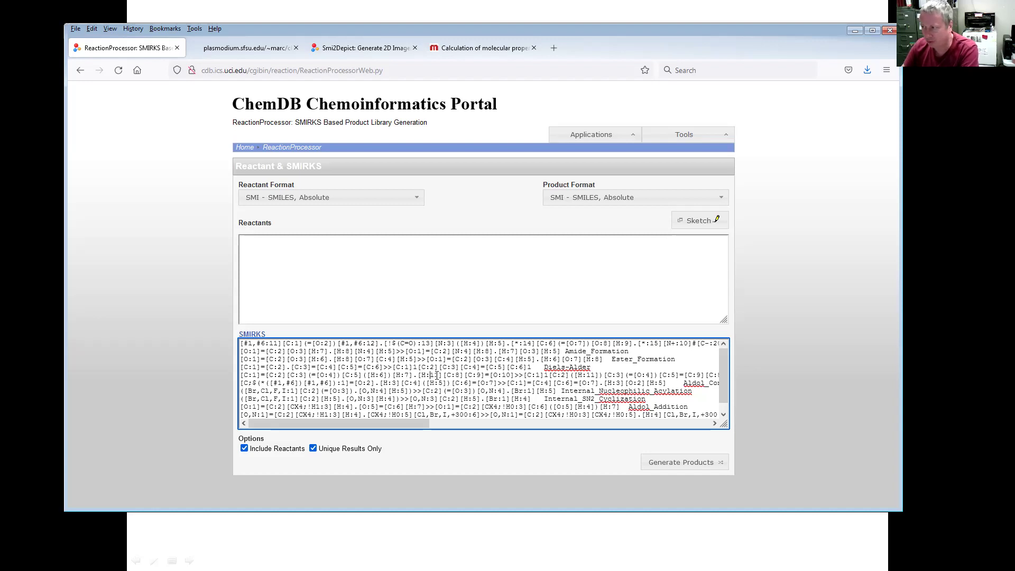
{"action": "key", "text": "ctrl+a"}
{"action": "key", "text": "Delete"}
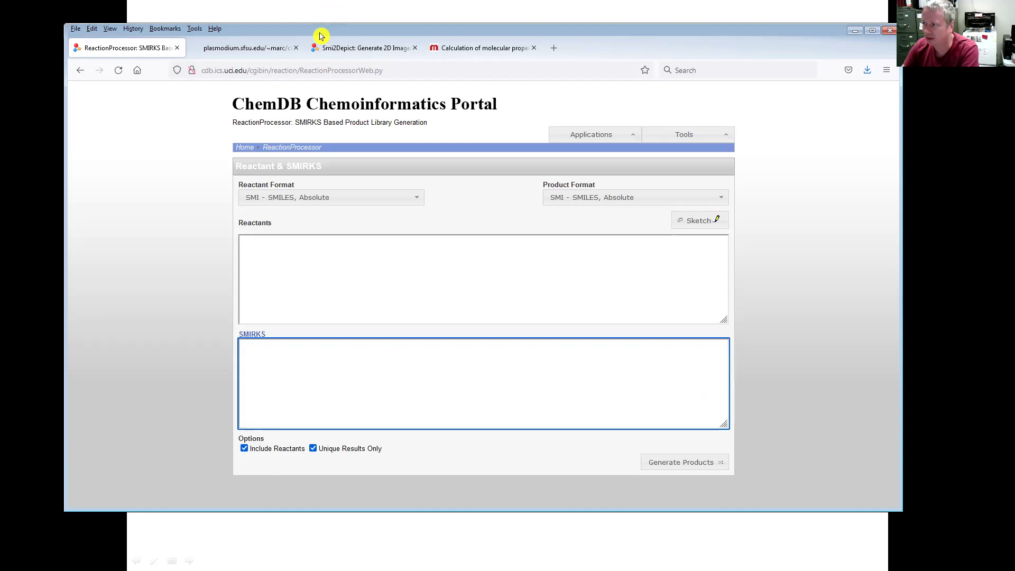
{"action": "left_click_drag", "start_coordinate": [320, 35], "coordinate": [310, 83]}
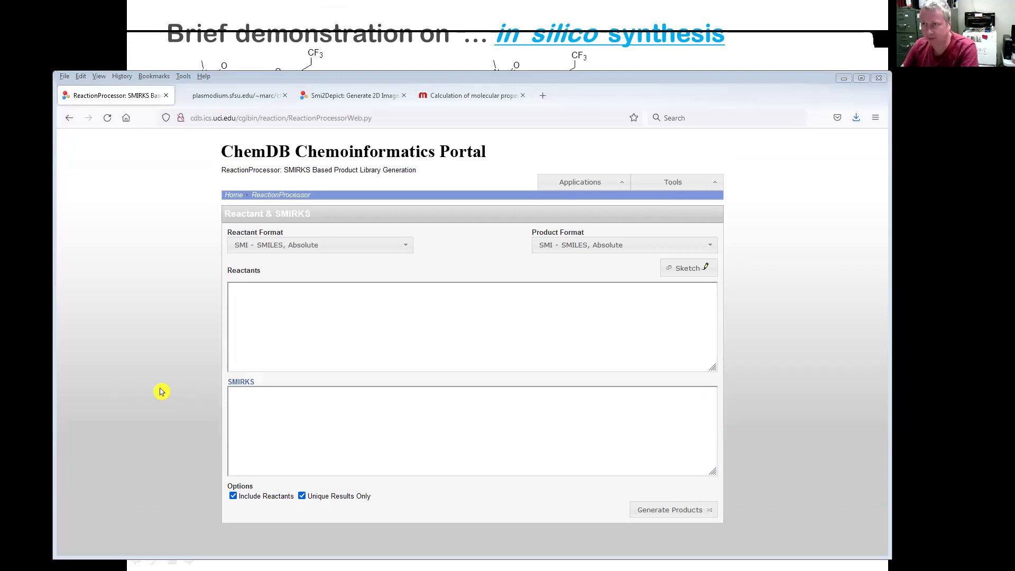
- Enter the amide-forming SMIRKS rule [O:1]=[C:2][O:3][H:7].[H:8][N:4][H:5]>>[O:1]=[C:2][N:4][H:8].[H:7][O:3][H:5]
{"action": "left_click", "coordinate": [315, 439]}
{"action": "type", "text": "[O:1]=[C:2][O:3][H:7].[H:8][N:4][H:5]>>[O:1]=[C:2][N:4][H:8].[H:7][O:3][H:5]"}
{"action": "key", "text": "Return"}
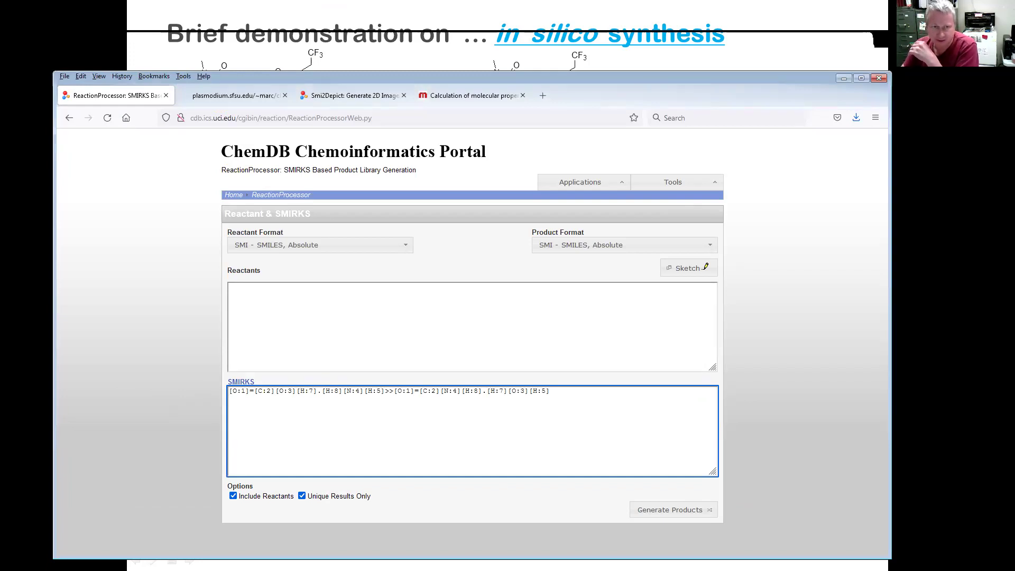
- Paste the benzodiazepine amine and carboxylic acid SMILES as two reactant lines
{"action": "left_click", "coordinate": [705, 267]}
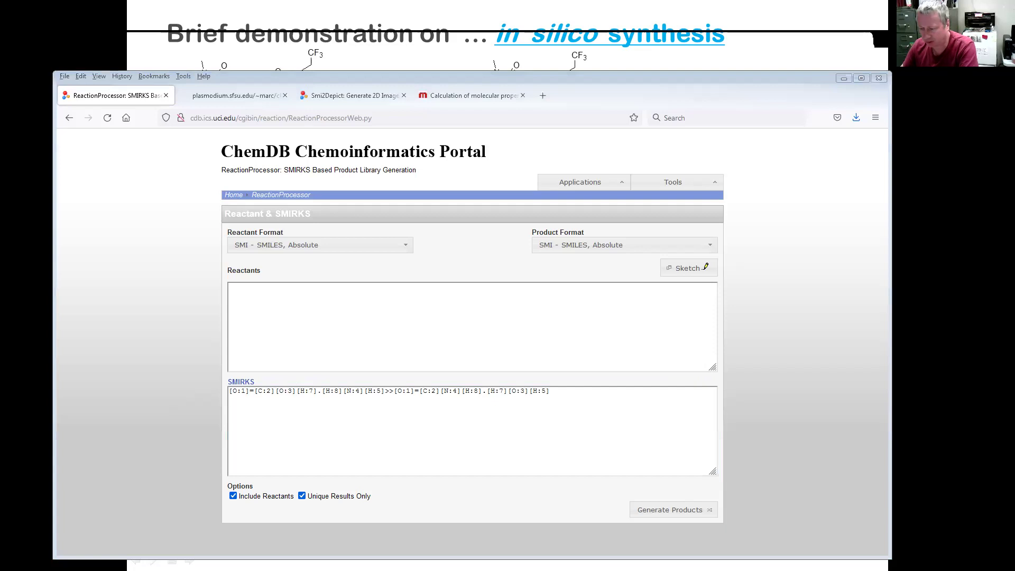
{"action": "left_click", "coordinate": [311, 290]}
{"action": "type", "text": "CN1C(C=CC=C2)=C2C(C3=CC=CC=C3)=N[C@H](N)C1=O"}
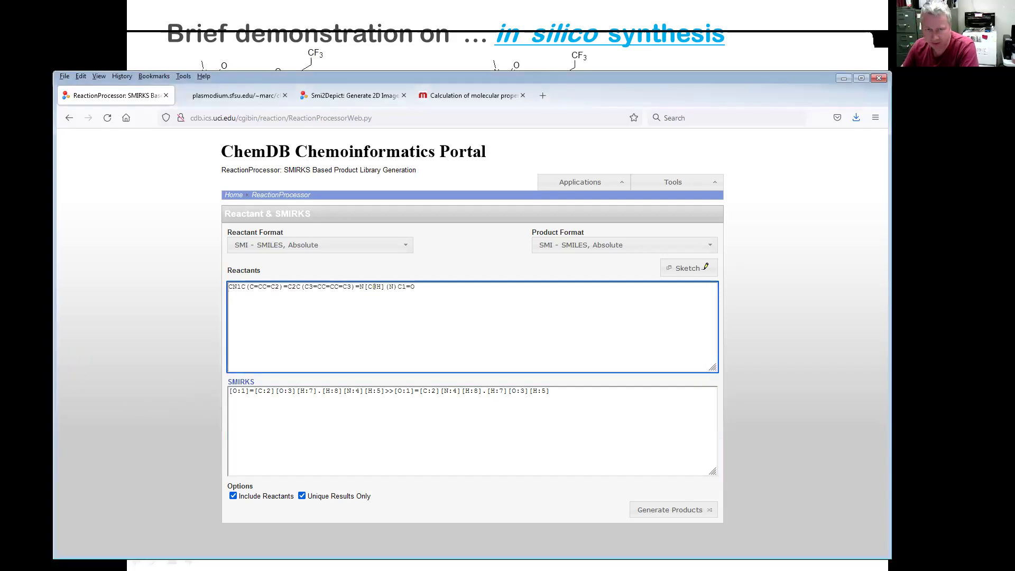
{"action": "left_click", "coordinate": [705, 267]}
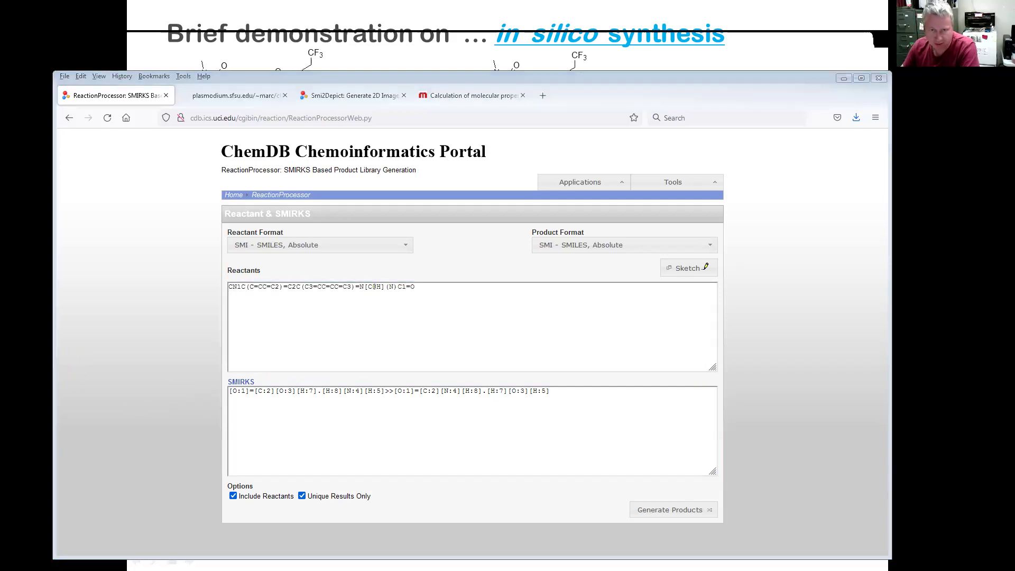
{"action": "left_click", "coordinate": [348, 321]}
{"action": "type", "text": "OC([C@H](CCC(F)(F)F)[C@H](CCC(F)(F)F)C(OC(C)(C)C)=O)=O"}
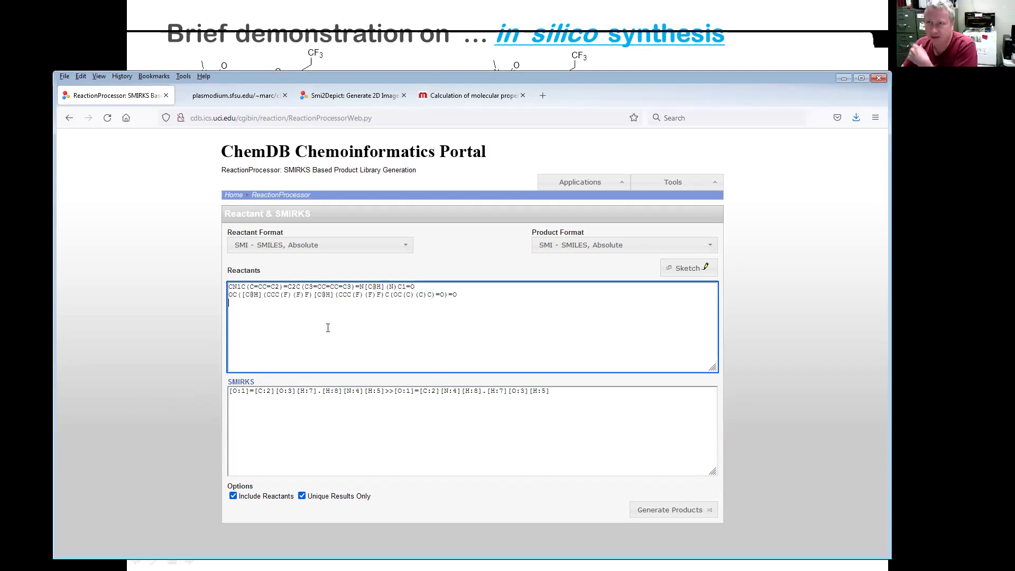
{"action": "left_click", "coordinate": [205, 318]}
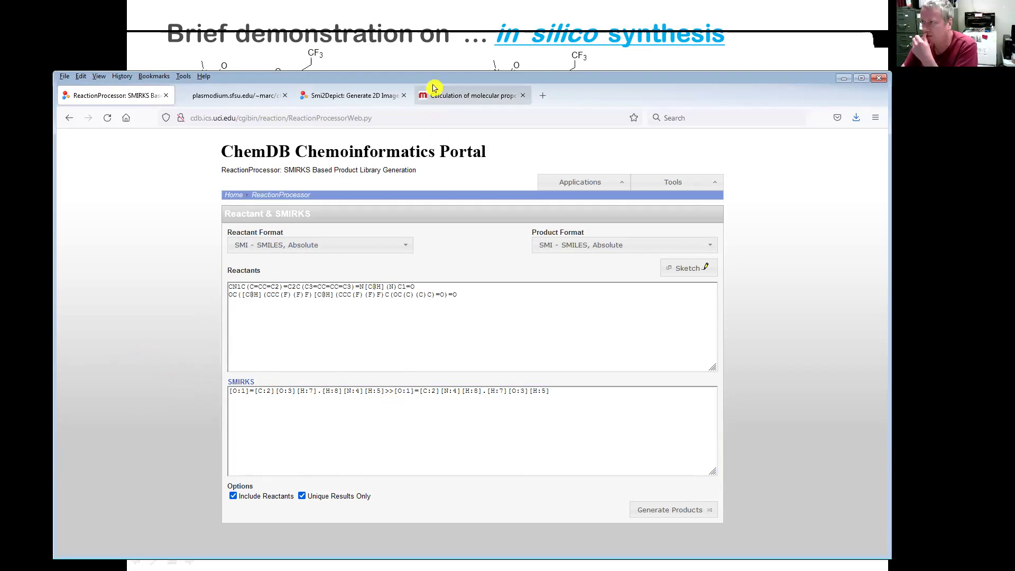
{"action": "left_click_drag", "start_coordinate": [434, 81], "coordinate": [419, 57]}
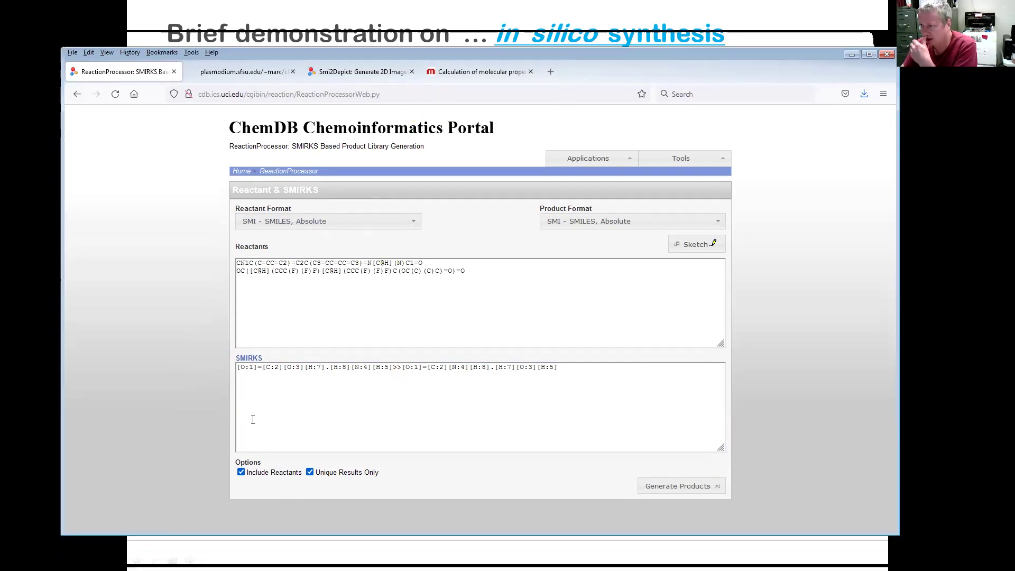
- Uncheck Include Reactants and generate the products
{"action": "left_click", "coordinate": [241, 472]}
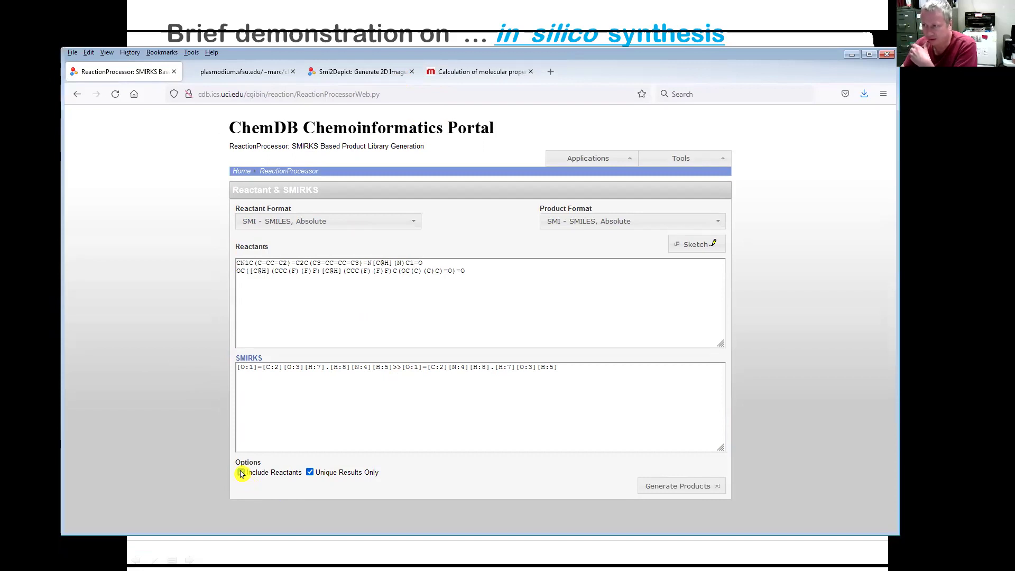
{"action": "left_click", "coordinate": [241, 473]}
{"action": "left_click", "coordinate": [241, 473]}
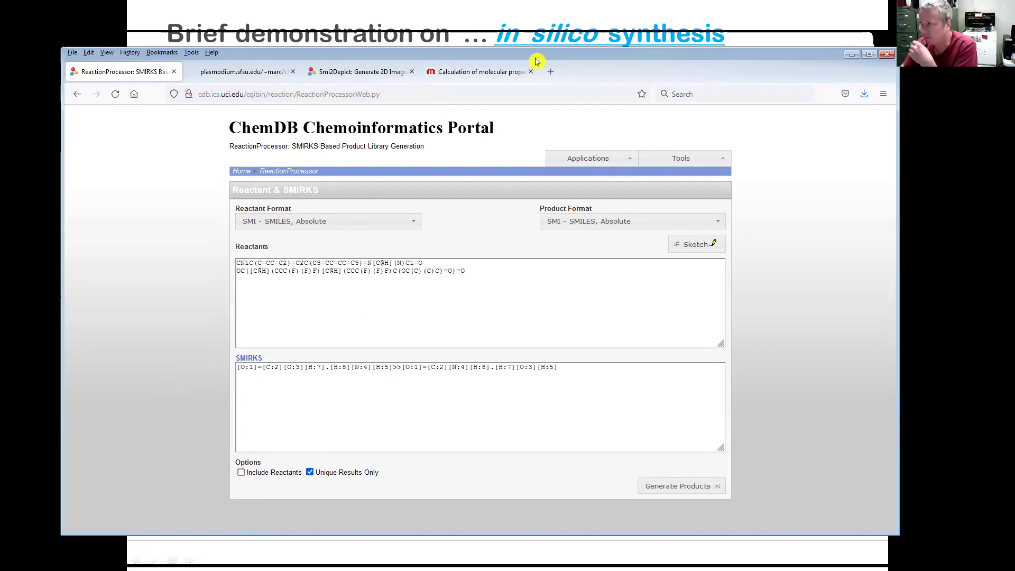
{"action": "left_click_drag", "start_coordinate": [536, 61], "coordinate": [528, 37]}
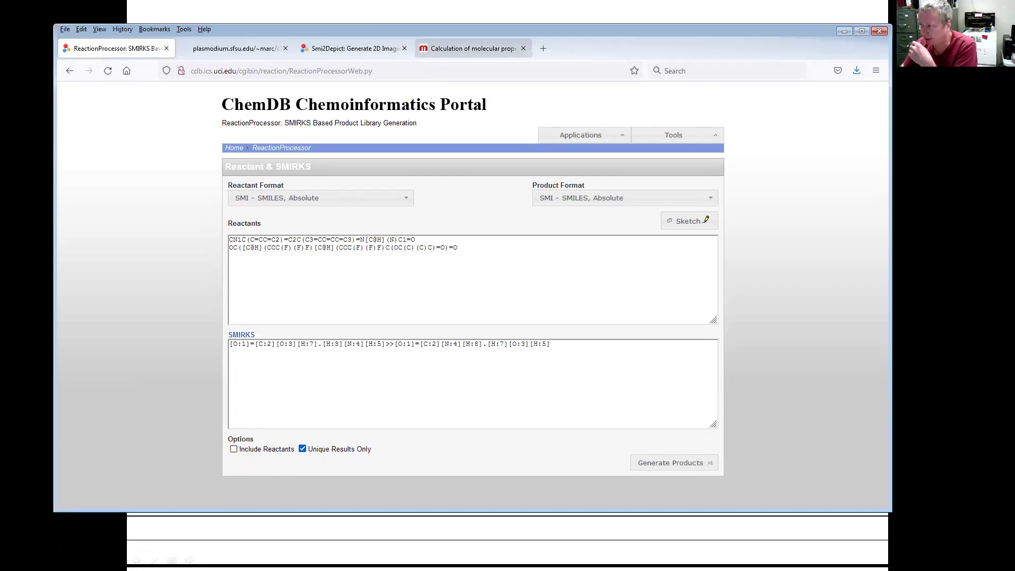
{"action": "left_click", "coordinate": [656, 468]}
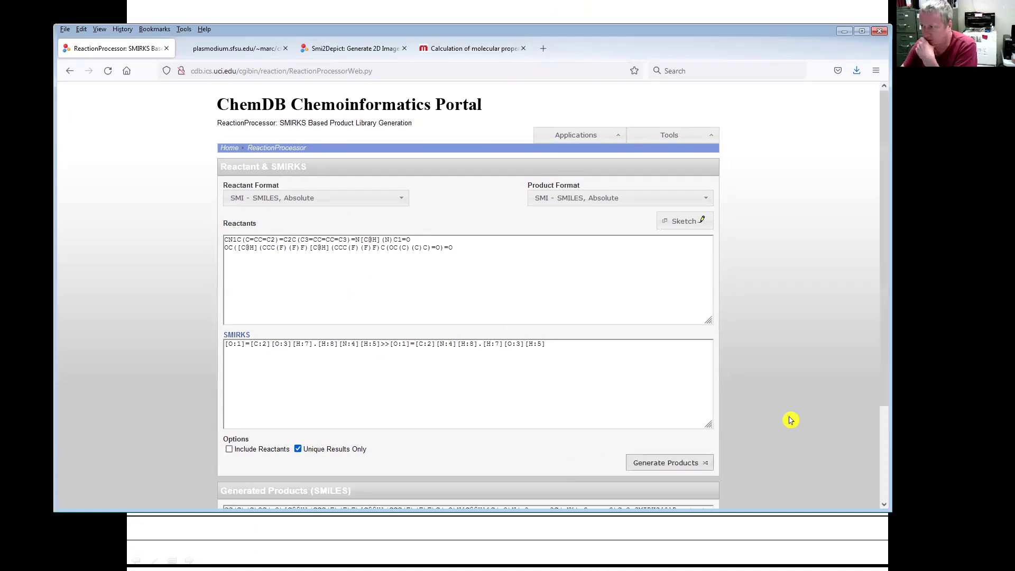
- Select the generated product SMILES, view it as a 2D structure, then close the view
{"action": "scroll", "coordinate": [791, 418], "scroll_direction": "down", "scroll_amount": 4}
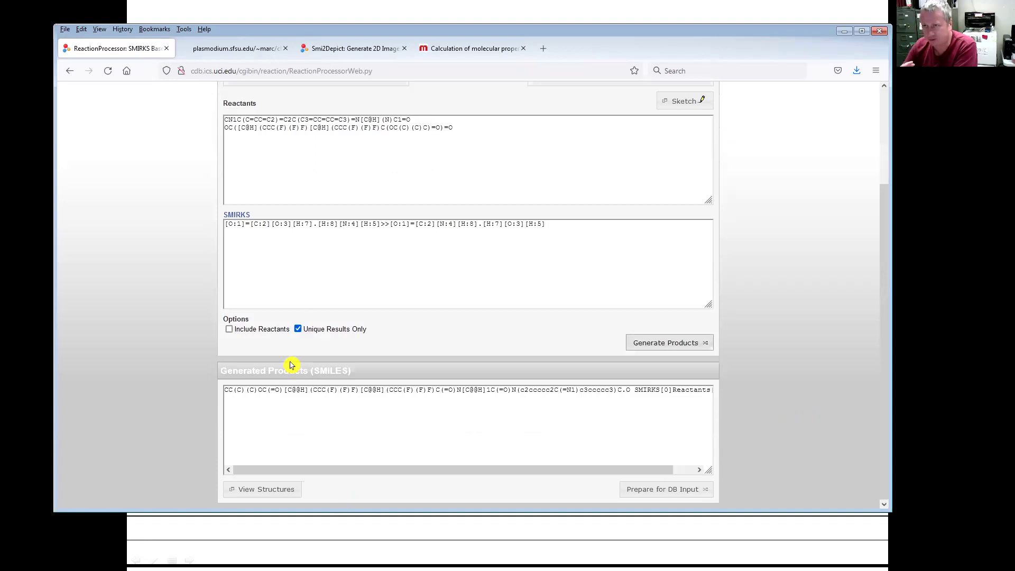
{"action": "left_click_drag", "start_coordinate": [630, 389], "coordinate": [221, 391]}
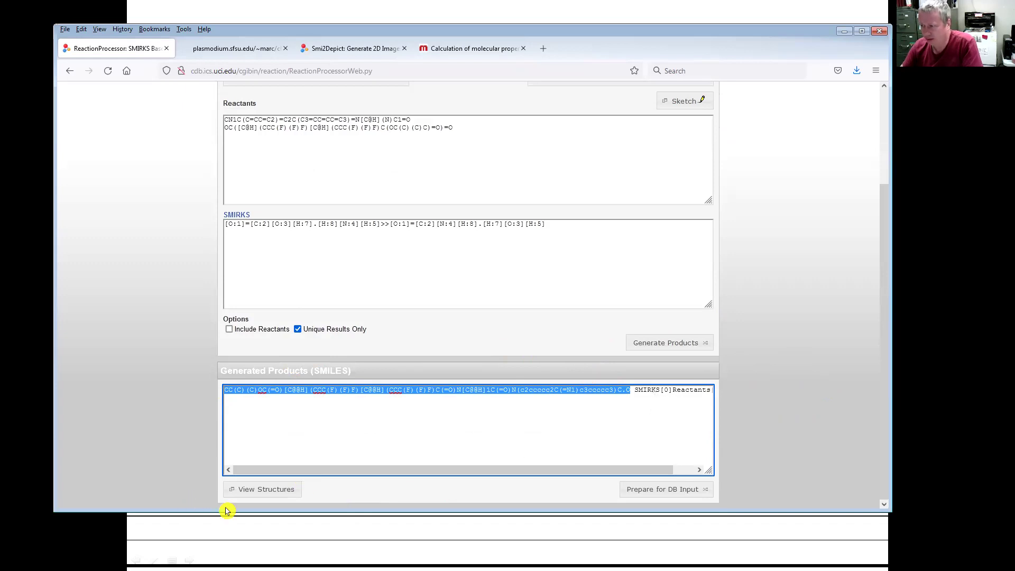
{"action": "left_click", "coordinate": [277, 490]}
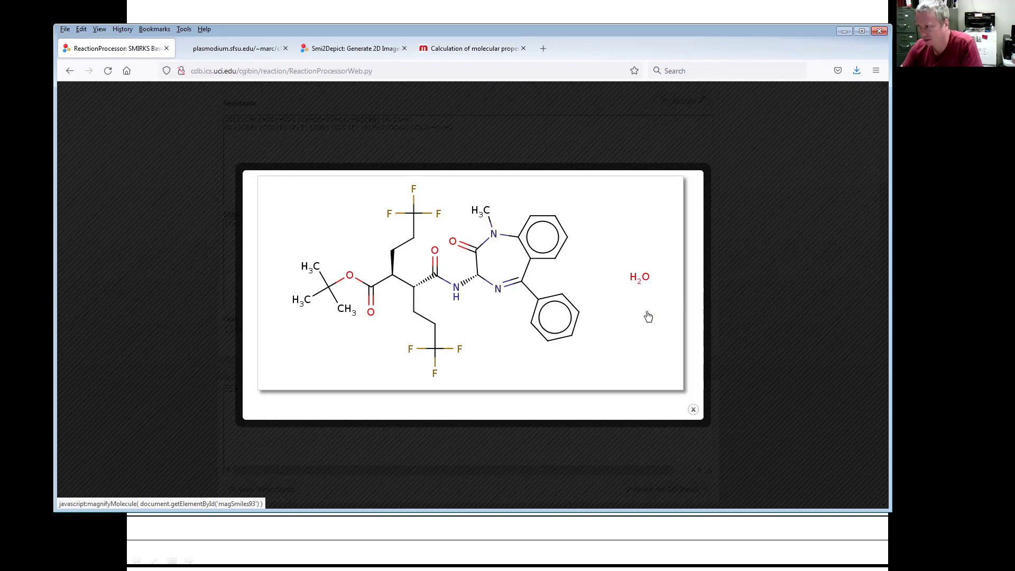
{"action": "left_click", "coordinate": [693, 411]}
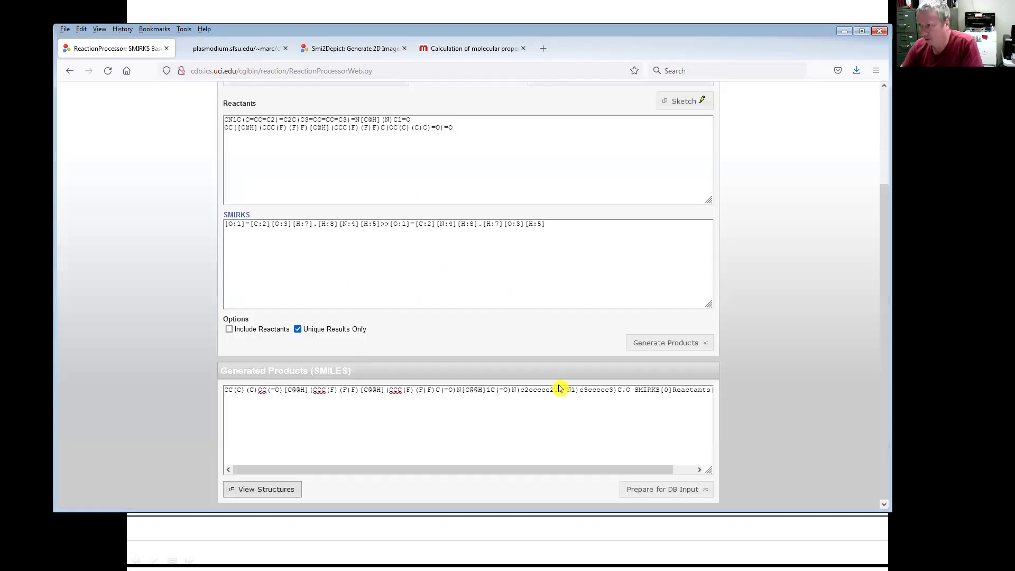
- Return to the PowerPoint slide on in silico synthesis
{"action": "left_click", "coordinate": [491, 295]}
{"action": "scroll", "coordinate": [490, 295], "scroll_direction": "up", "scroll_amount": 3}
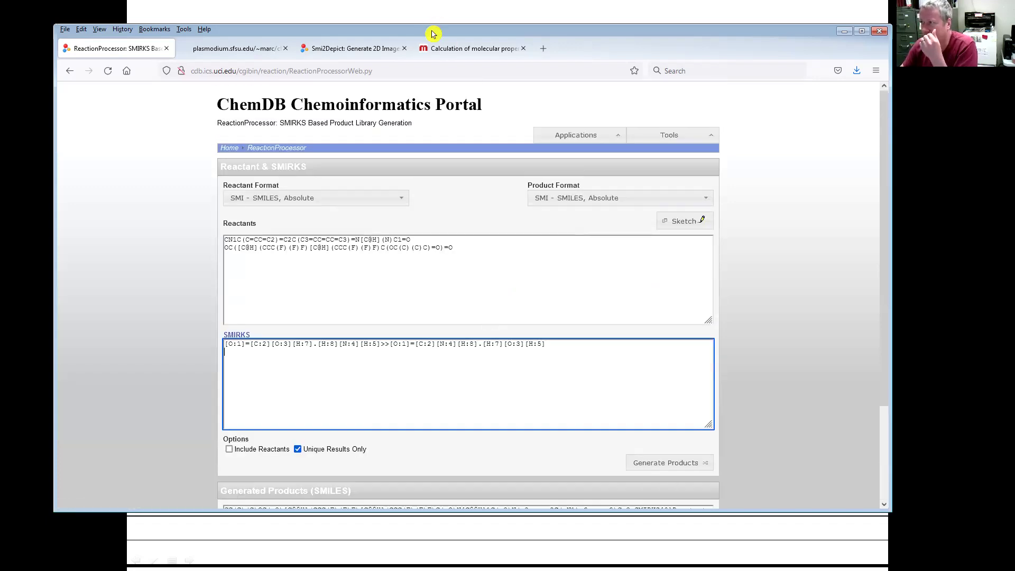
{"action": "key", "text": "alt+Tab"}
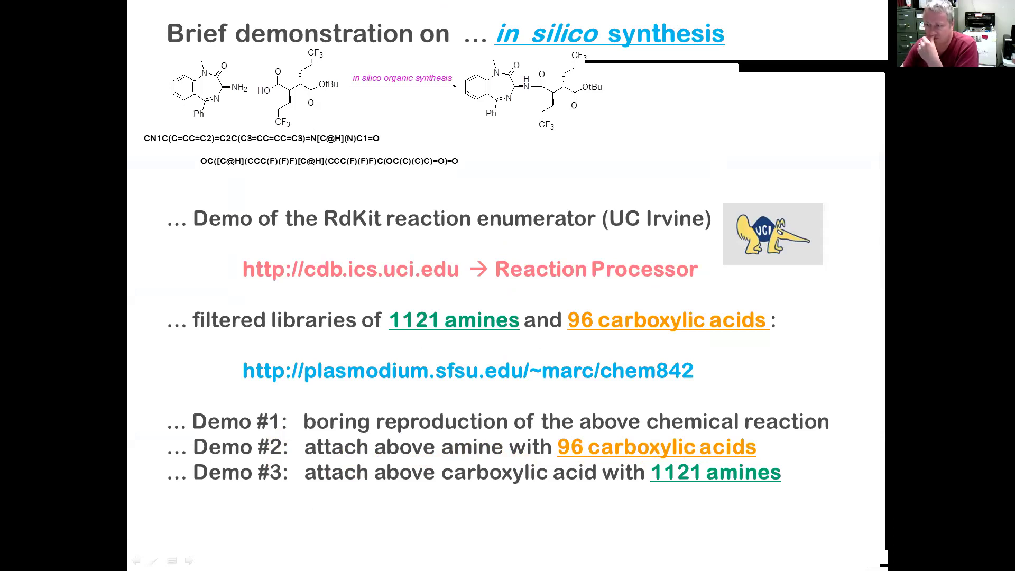
- Delete the carboxylic acid reactant line, keeping only the amine, and reopen the chem842 file index
{"action": "key", "text": "alt+Tab"}
{"action": "triple_click", "coordinate": [439, 263]}
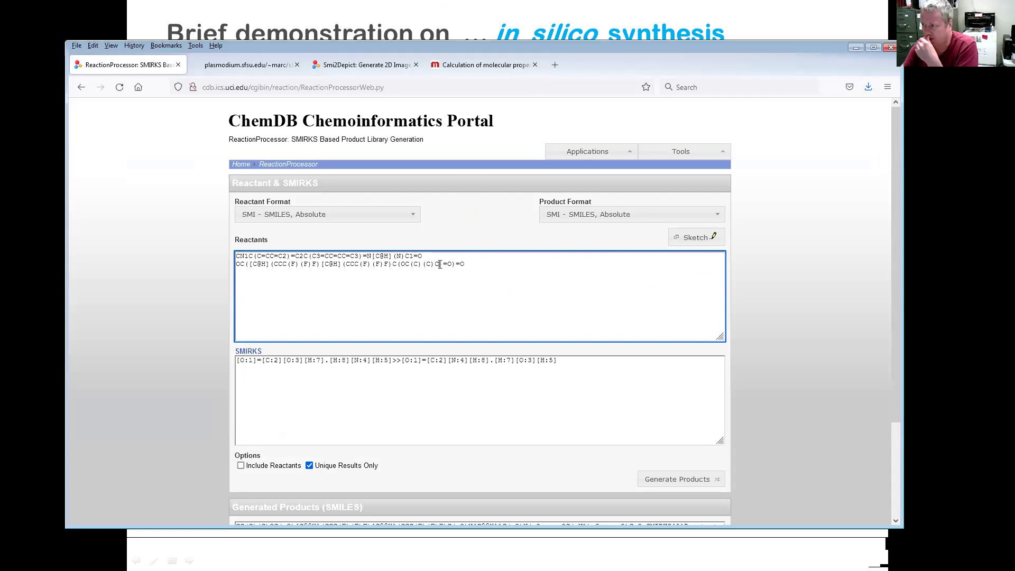
{"action": "key", "text": "Delete"}
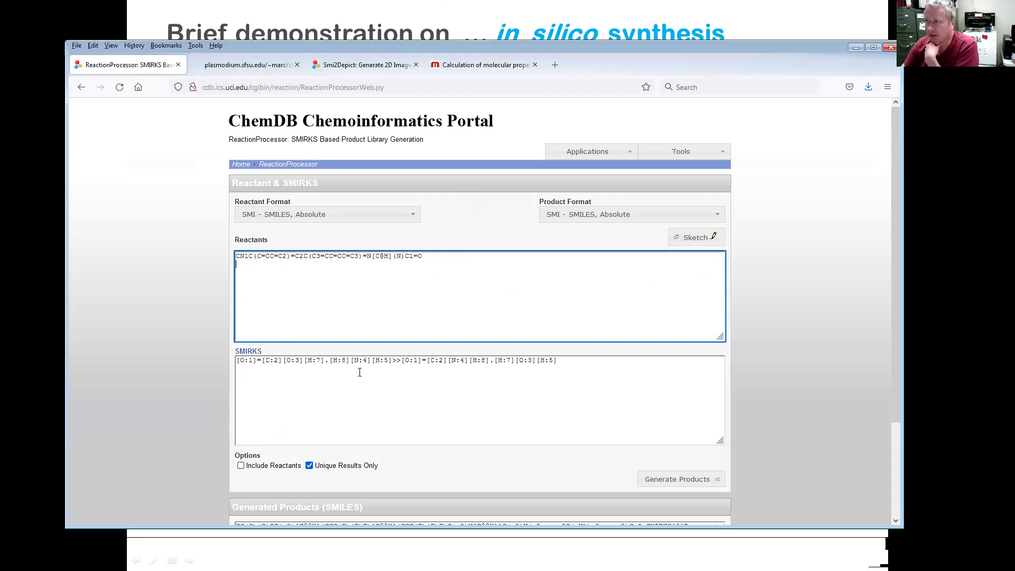
{"action": "left_click", "coordinate": [235, 65]}
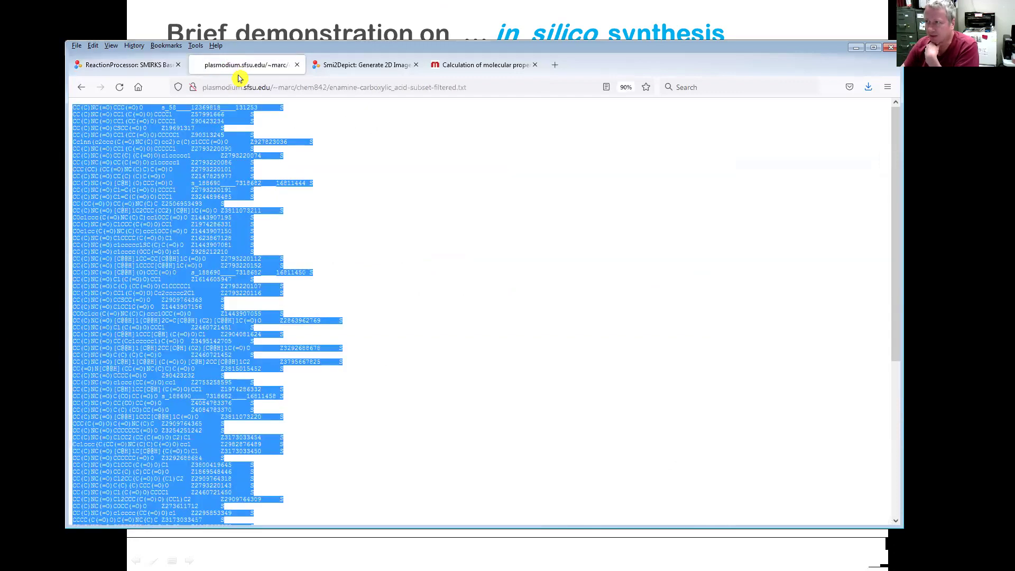
{"action": "left_click", "coordinate": [82, 88]}
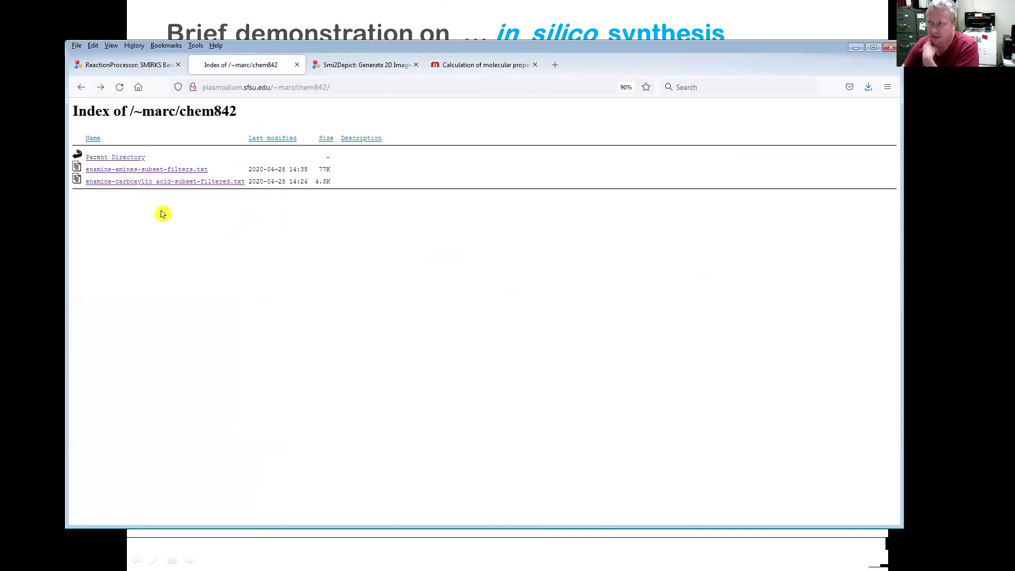
- Open enamine-carboxylic_acid-subset-filtered.txt and select all of its acid SMILES
{"action": "left_click", "coordinate": [182, 190]}
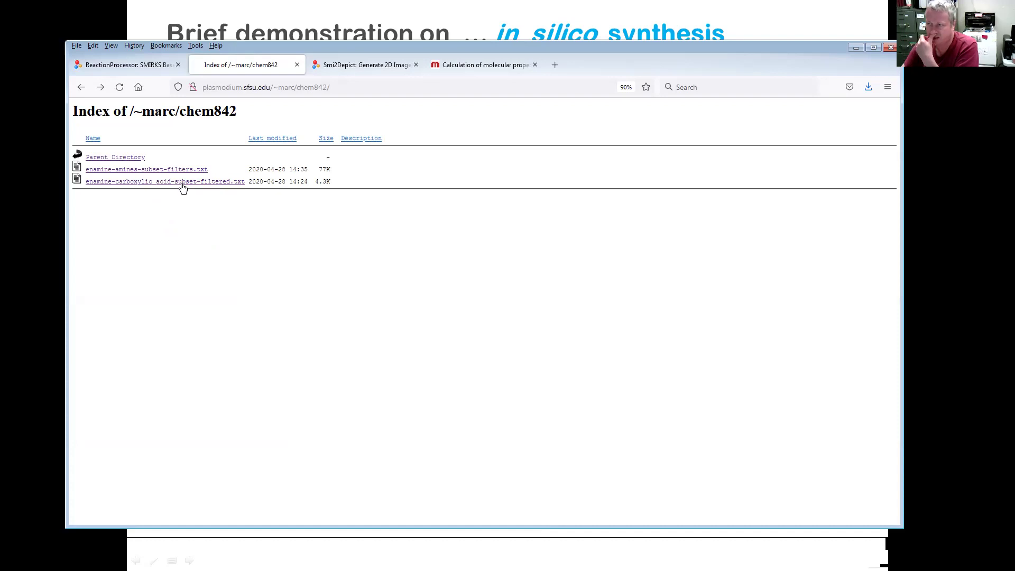
{"action": "scroll", "coordinate": [134, 284], "scroll_direction": "down", "scroll_amount": 5}
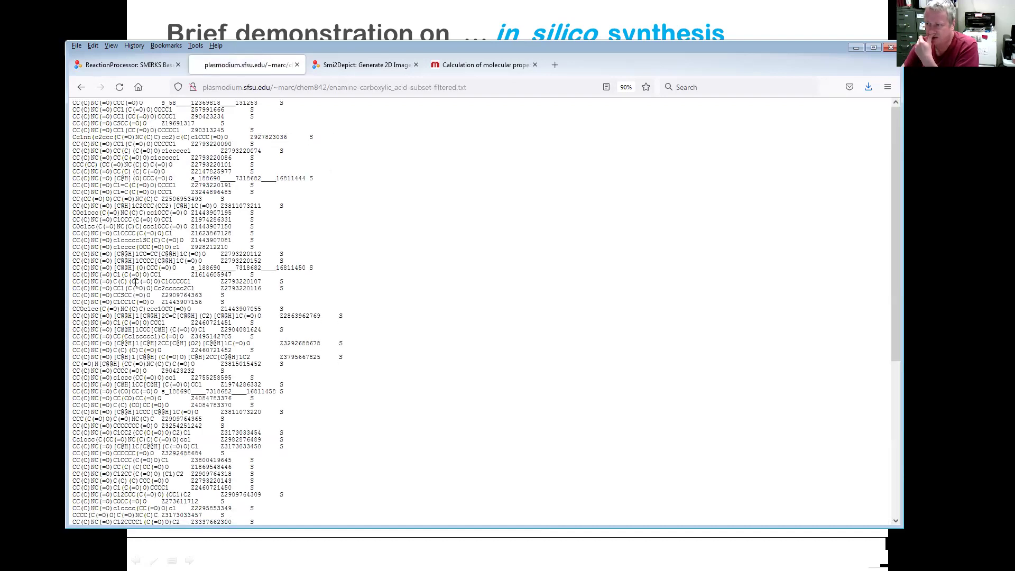
{"action": "scroll", "coordinate": [138, 283], "scroll_direction": "up", "scroll_amount": 5}
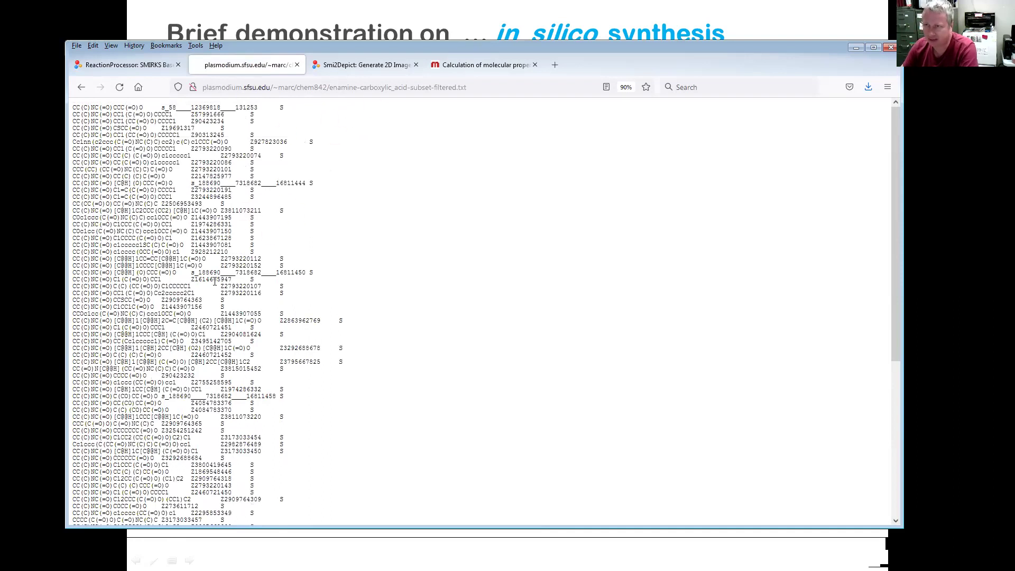
{"action": "key", "text": "ctrl+a"}
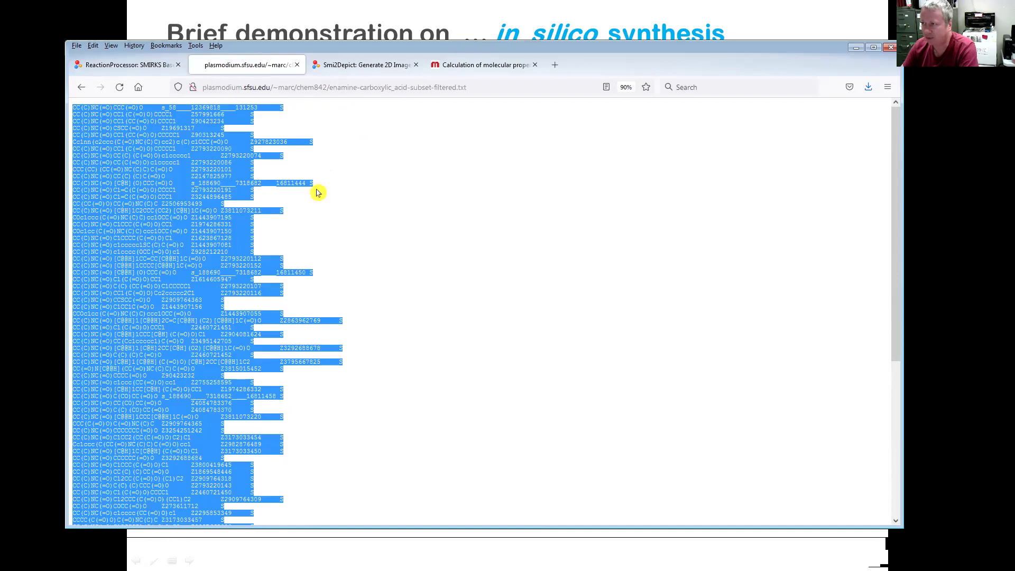
- Paste the copied carboxylic acid SMILES list into the Reactants box
{"action": "left_click", "coordinate": [117, 67]}
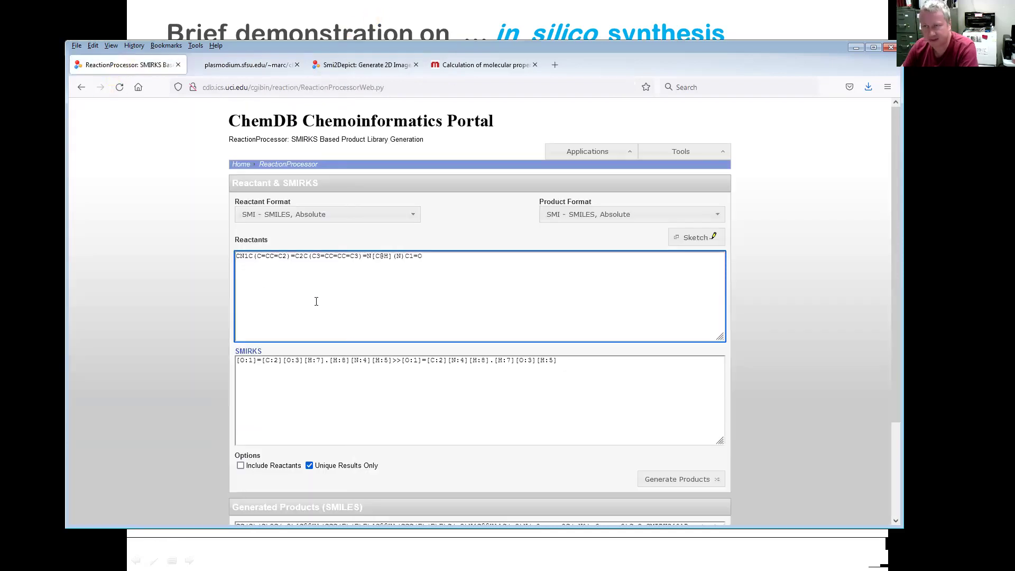
{"action": "key", "text": "ctrl+a"}
{"action": "key", "text": "ctrl+v"}
{"action": "scroll", "coordinate": [349, 278], "scroll_direction": "up", "scroll_amount": 20}
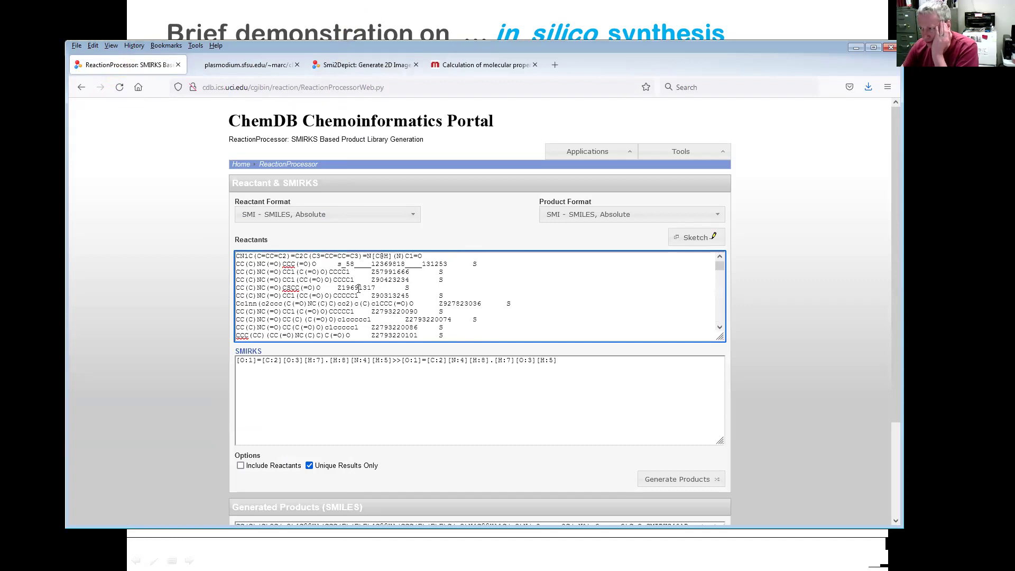
{"action": "double_click", "coordinate": [359, 288]}
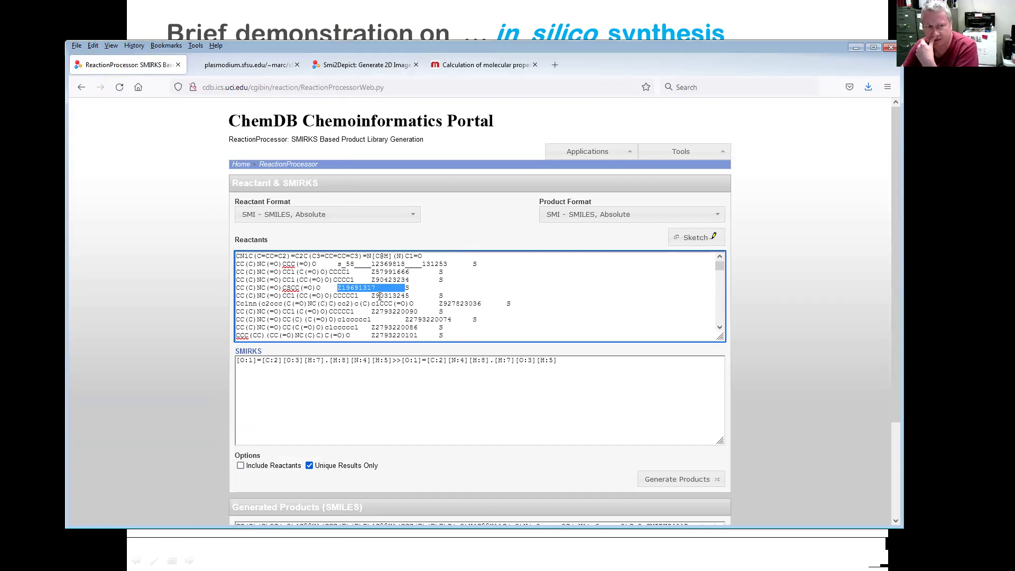
{"action": "double_click", "coordinate": [391, 311]}
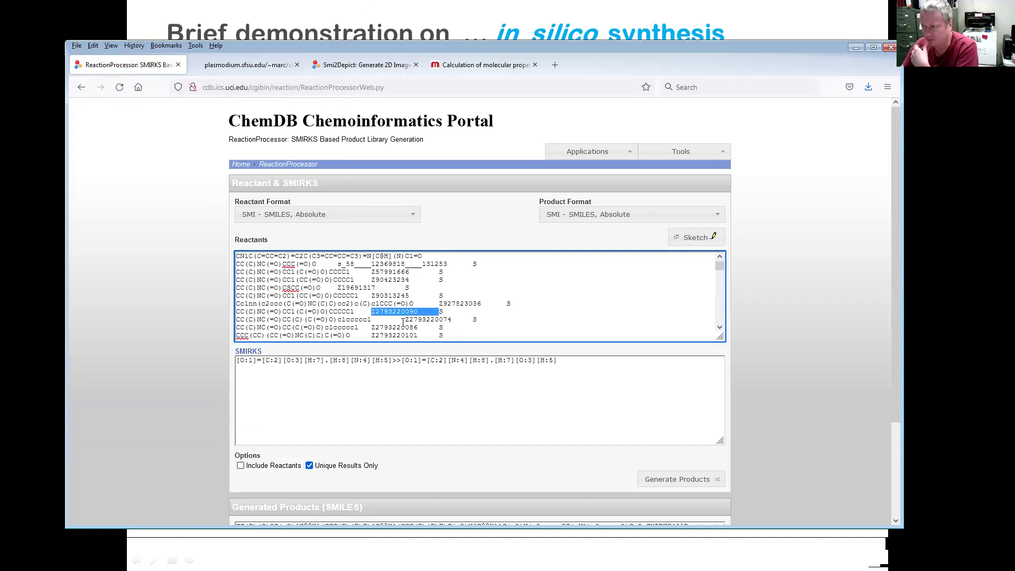
{"action": "double_click", "coordinate": [397, 327]}
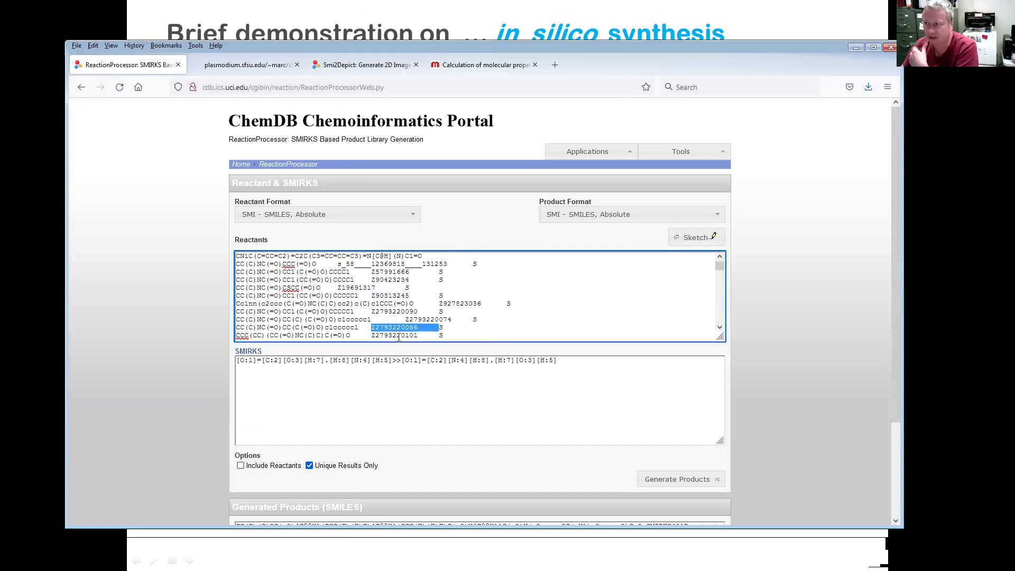
{"action": "double_click", "coordinate": [396, 335]}
{"action": "scroll", "coordinate": [396, 324], "scroll_direction": "down", "scroll_amount": 2}
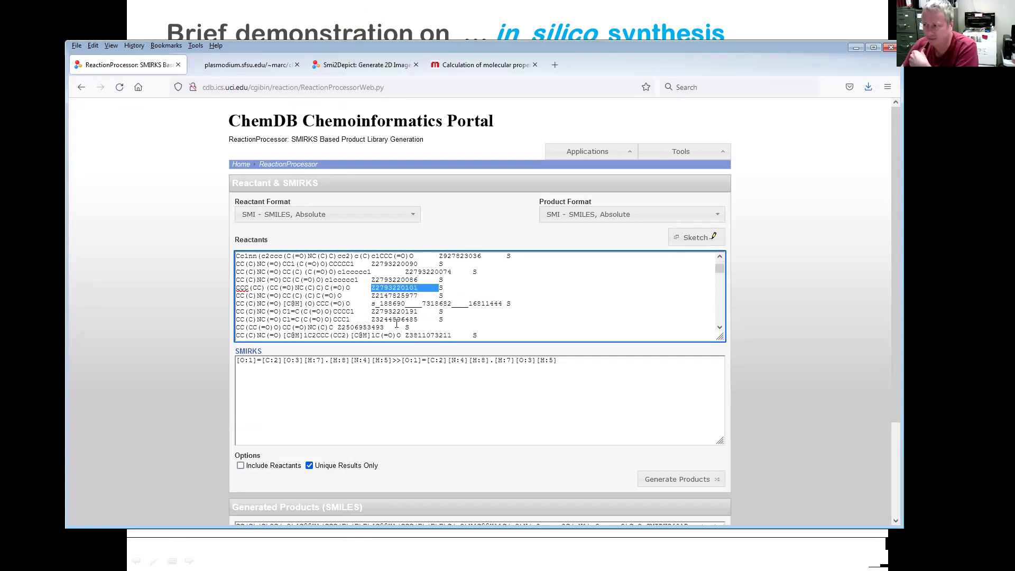
{"action": "double_click", "coordinate": [394, 296]}
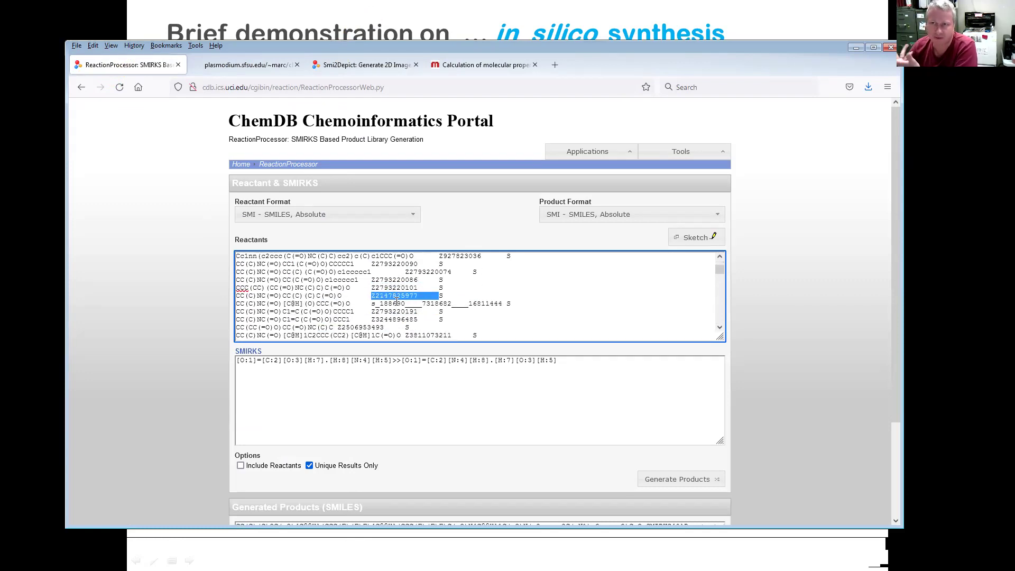
{"action": "scroll", "coordinate": [319, 316], "scroll_direction": "up", "scroll_amount": 2}
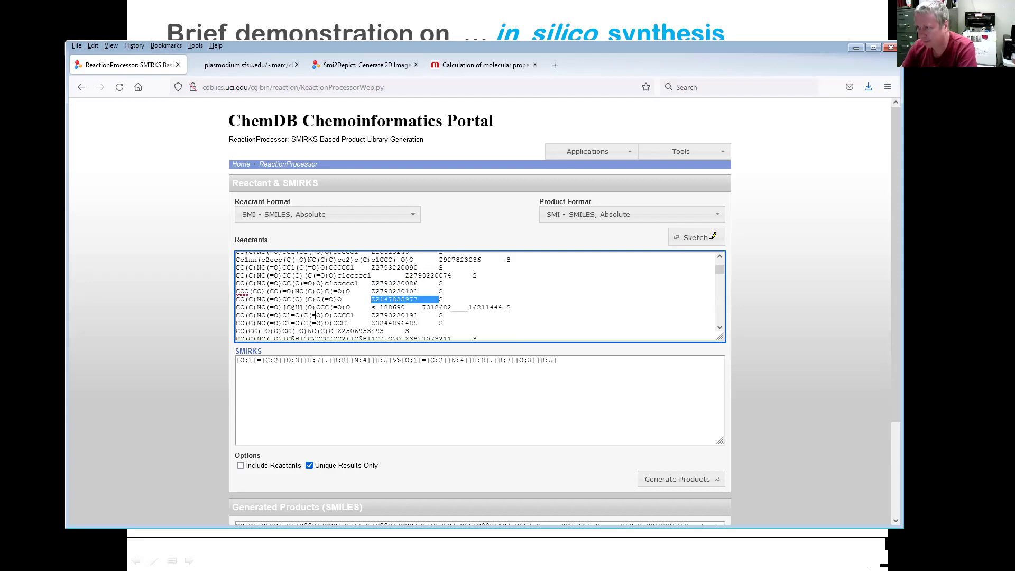
{"action": "left_click", "coordinate": [153, 296]}
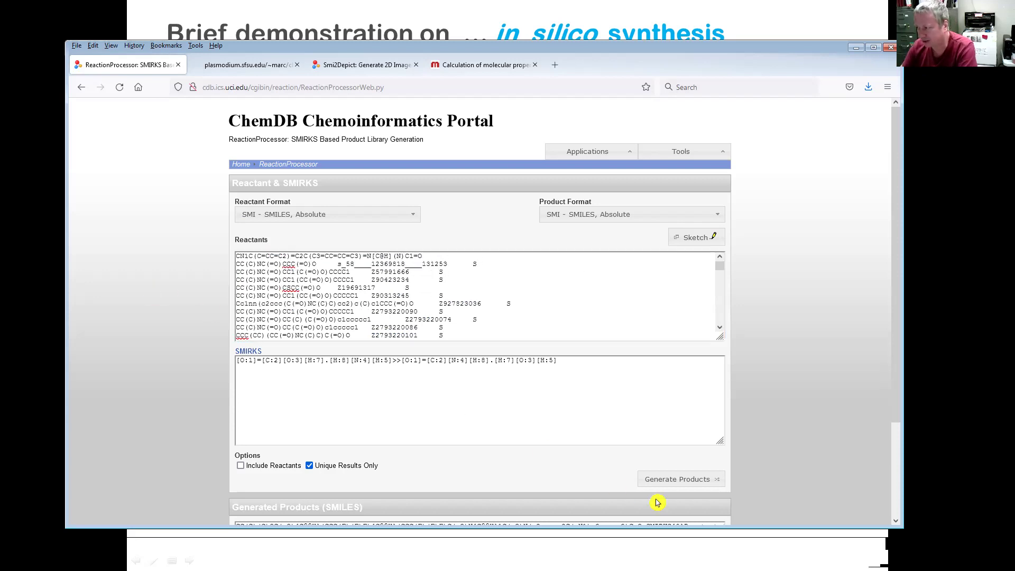
- Generate products and review the amide SMILES from Reactants[1,0] through Reactants[96,0]
{"action": "left_click", "coordinate": [668, 485]}
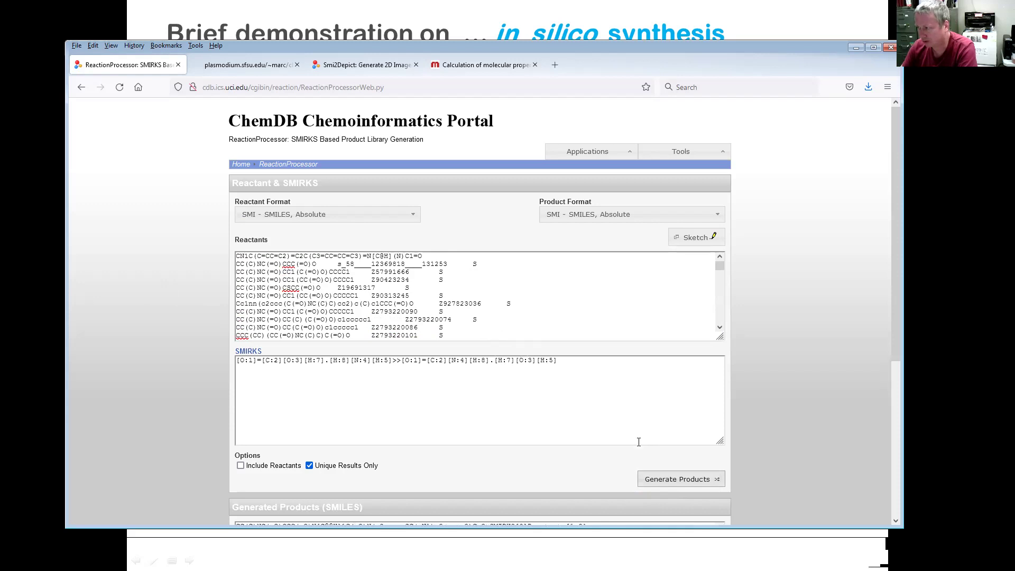
{"action": "scroll", "coordinate": [628, 444], "scroll_direction": "down", "scroll_amount": 3}
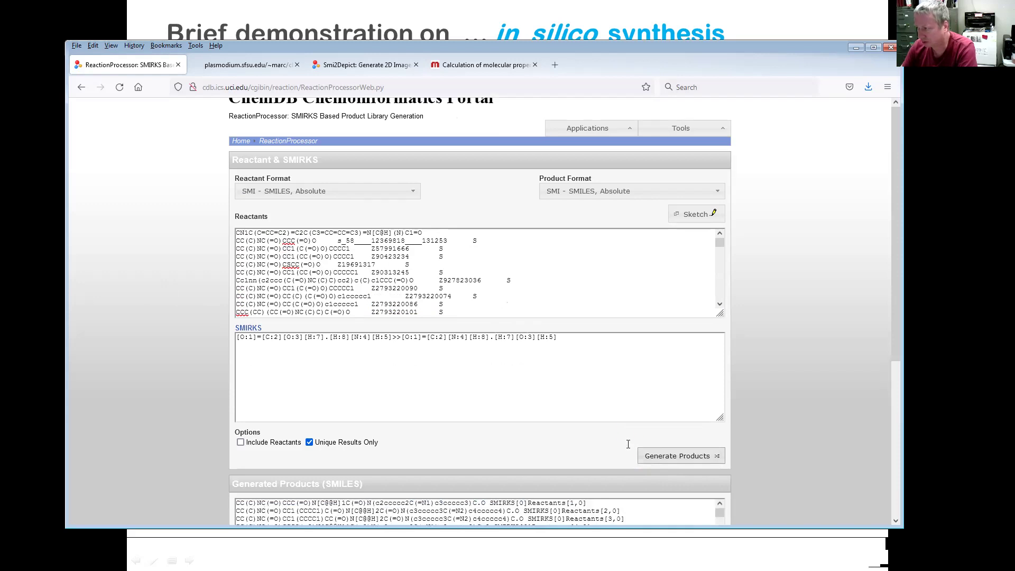
{"action": "scroll", "coordinate": [395, 354], "scroll_direction": "down", "scroll_amount": 20}
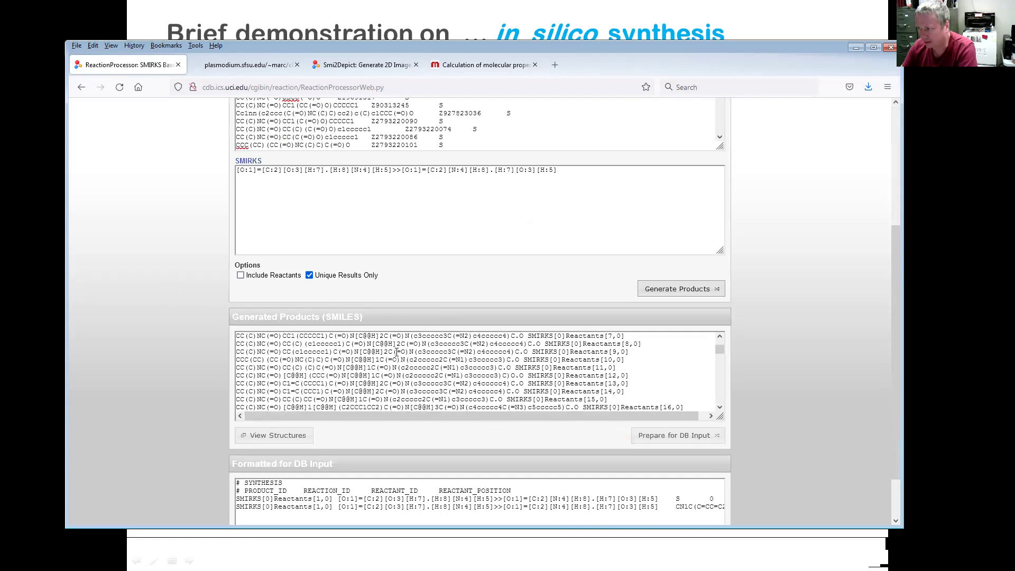
{"action": "scroll", "coordinate": [398, 362], "scroll_direction": "down", "scroll_amount": 6}
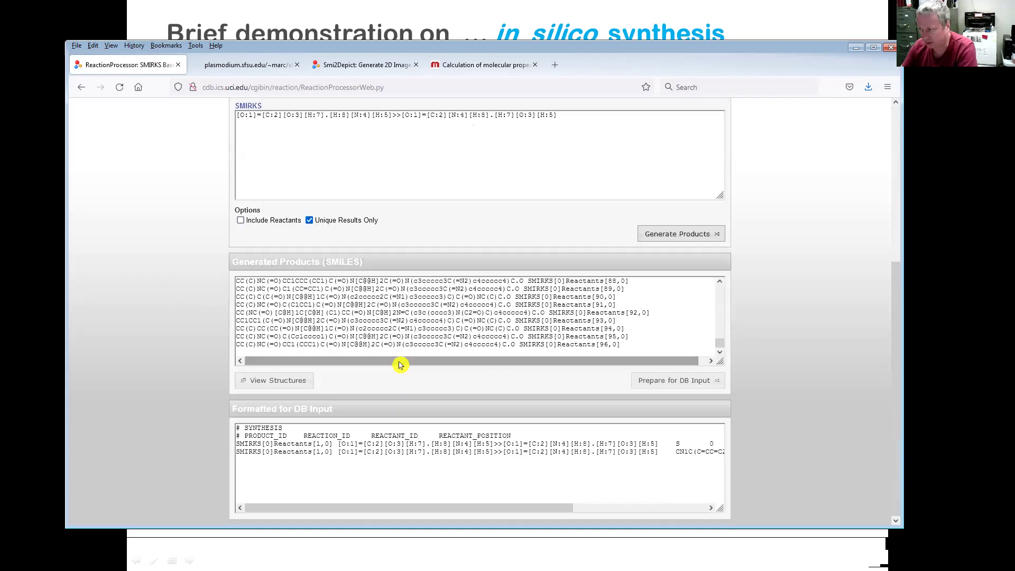
{"action": "scroll", "coordinate": [486, 355], "scroll_direction": "up", "scroll_amount": 10}
{"action": "scroll", "coordinate": [845, 335], "scroll_direction": "up", "scroll_amount": 3}
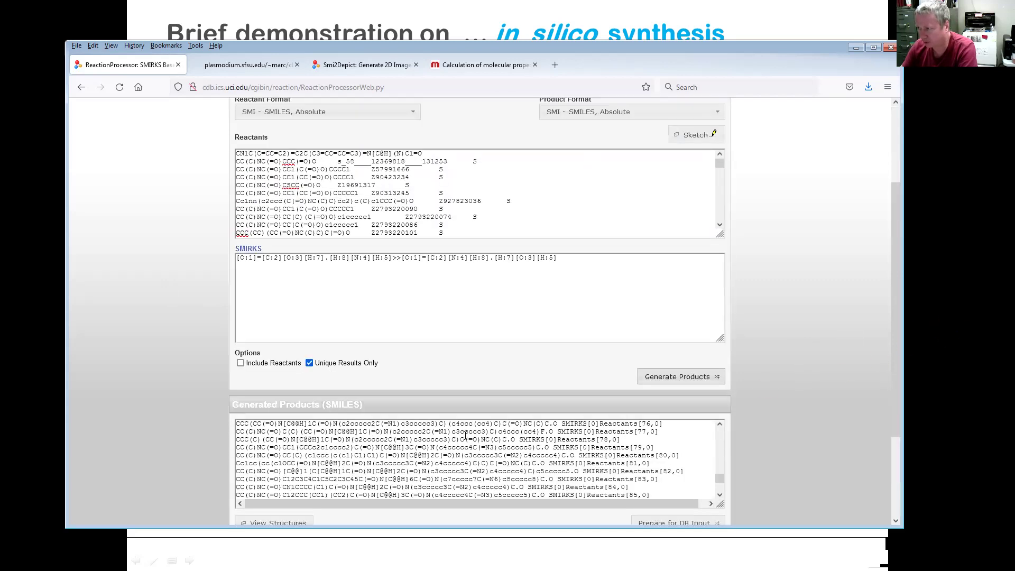
{"action": "scroll", "coordinate": [640, 465], "scroll_direction": "up", "scroll_amount": 19}
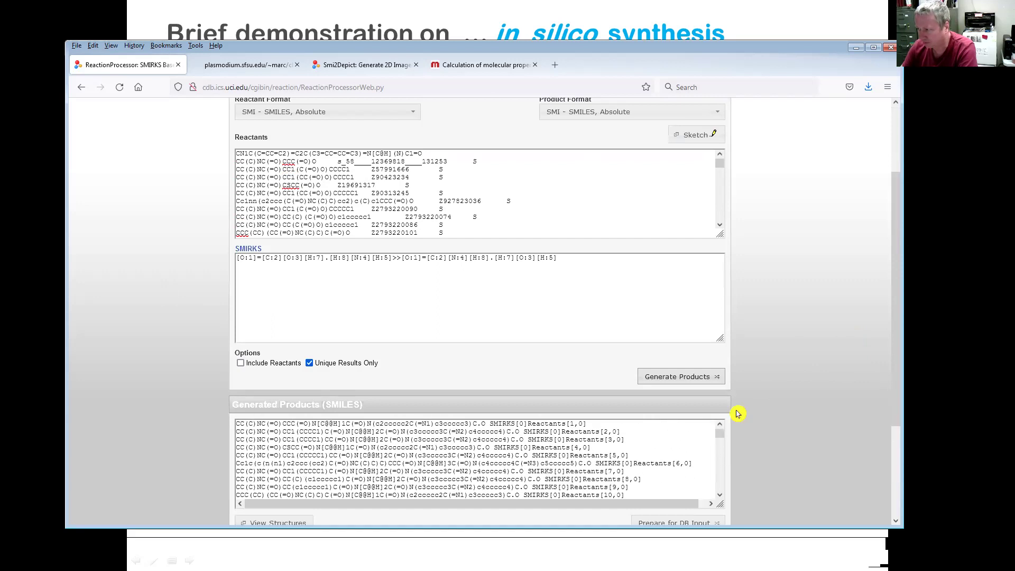
{"action": "scroll", "coordinate": [826, 387], "scroll_direction": "down", "scroll_amount": 1}
{"action": "scroll", "coordinate": [826, 387], "scroll_direction": "down", "scroll_amount": 1}
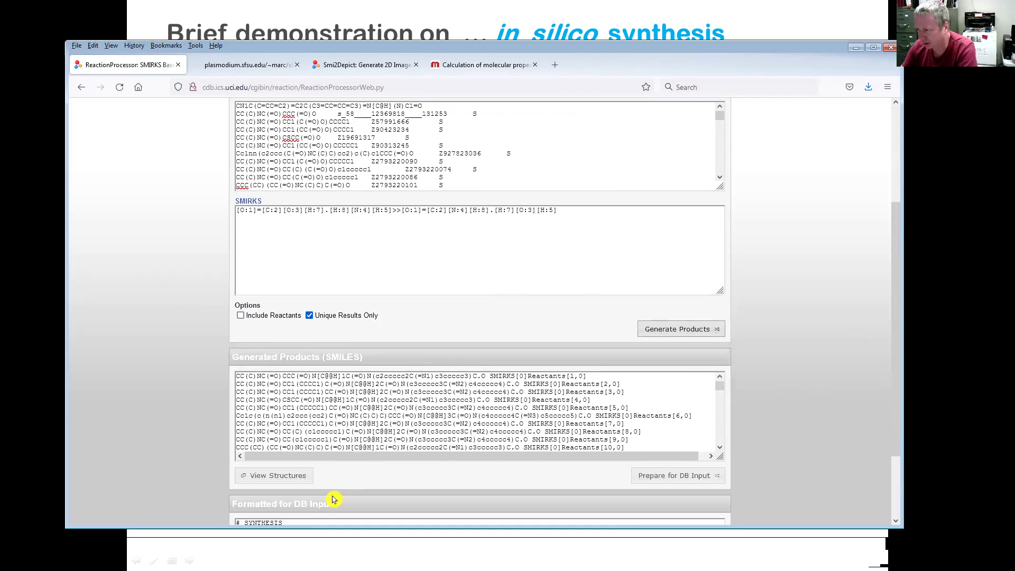
- Show the amide library as 2D structures and browse the benzodiazepine amide drawings with water by-products
{"action": "left_click", "coordinate": [278, 476]}
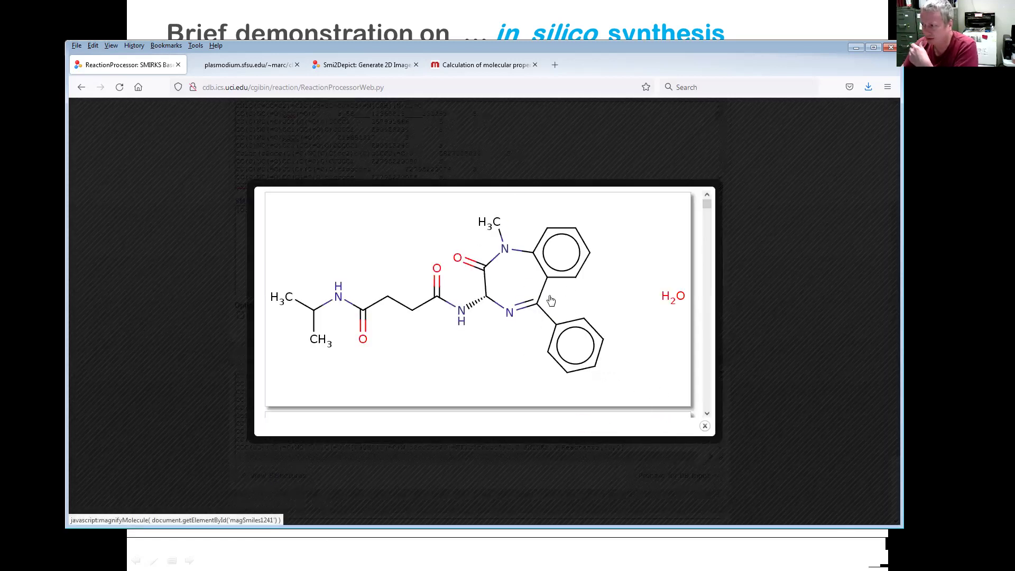
{"action": "scroll", "coordinate": [551, 301], "scroll_direction": "down", "scroll_amount": 4}
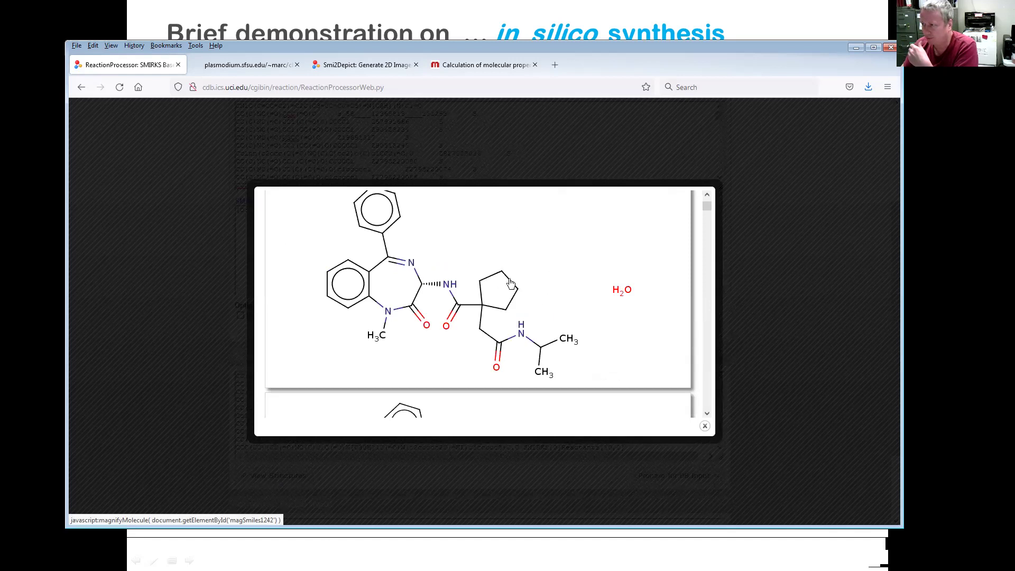
{"action": "scroll", "coordinate": [492, 300], "scroll_direction": "down", "scroll_amount": 6}
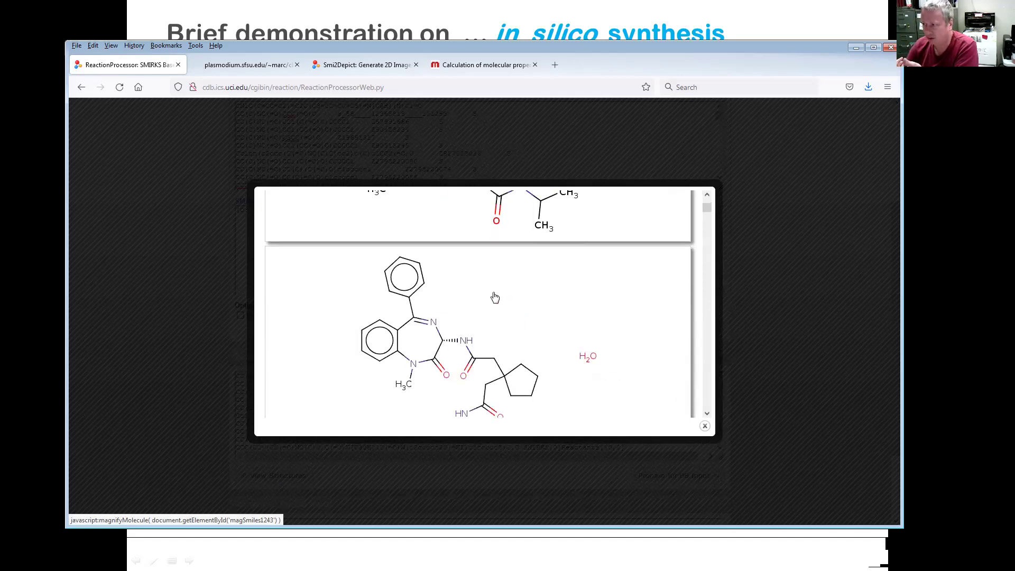
{"action": "scroll", "coordinate": [494, 296], "scroll_direction": "down", "scroll_amount": 3}
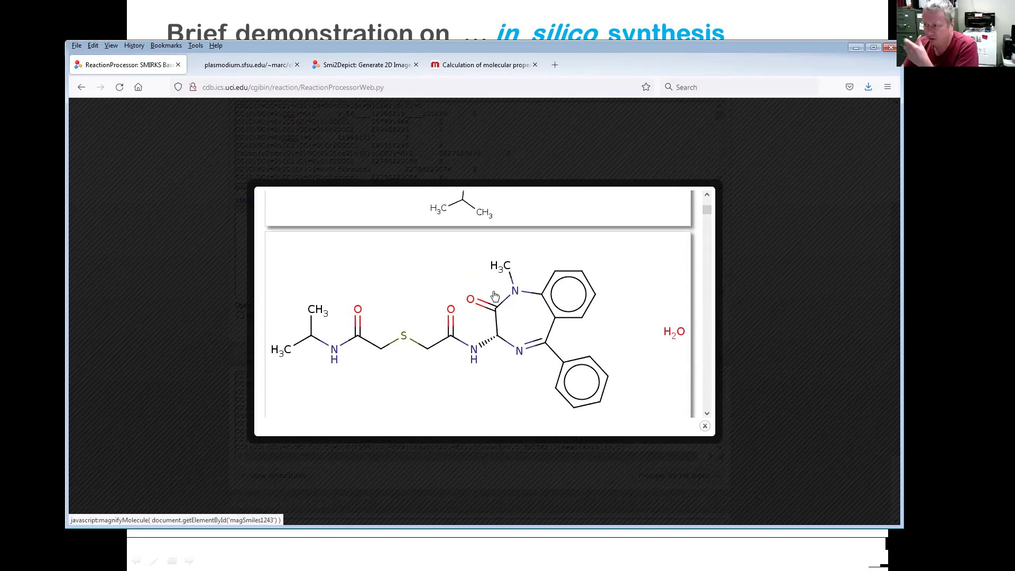
{"action": "scroll", "coordinate": [495, 296], "scroll_direction": "down", "scroll_amount": 2}
{"action": "scroll", "coordinate": [432, 323], "scroll_direction": "down", "scroll_amount": 10}
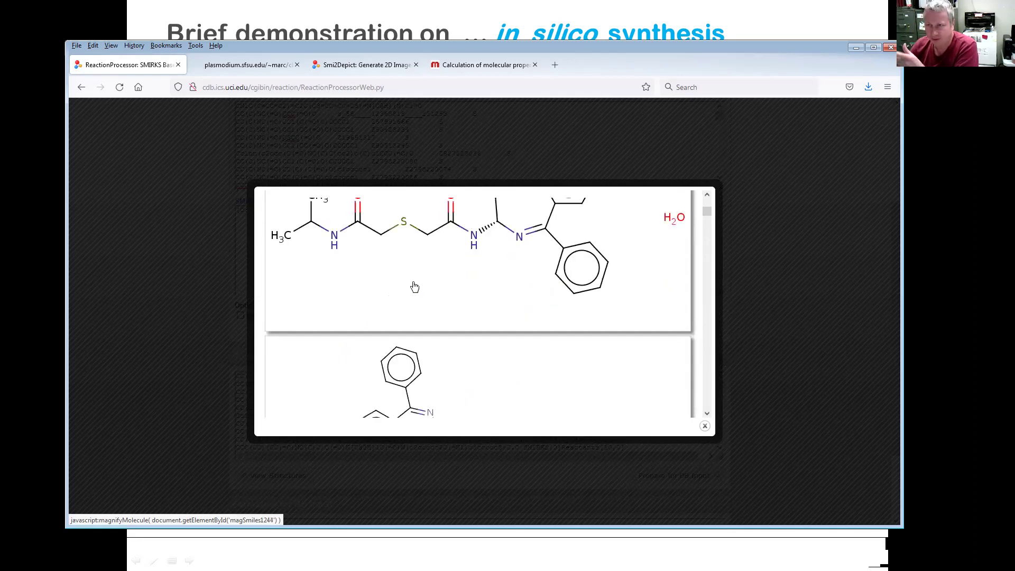
{"action": "scroll", "coordinate": [430, 296], "scroll_direction": "down", "scroll_amount": 15}
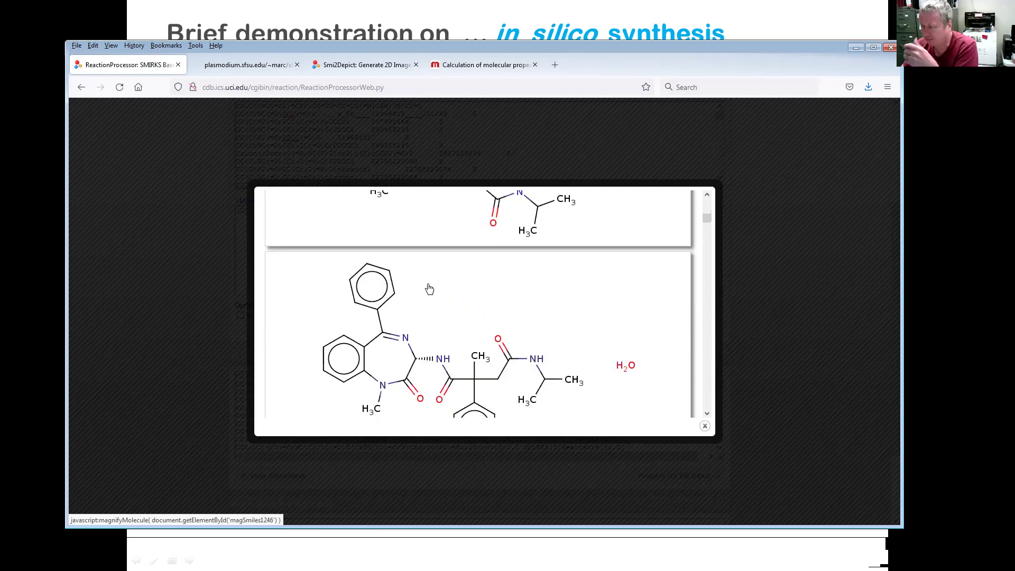
{"action": "scroll", "coordinate": [436, 303], "scroll_direction": "down", "scroll_amount": 5}
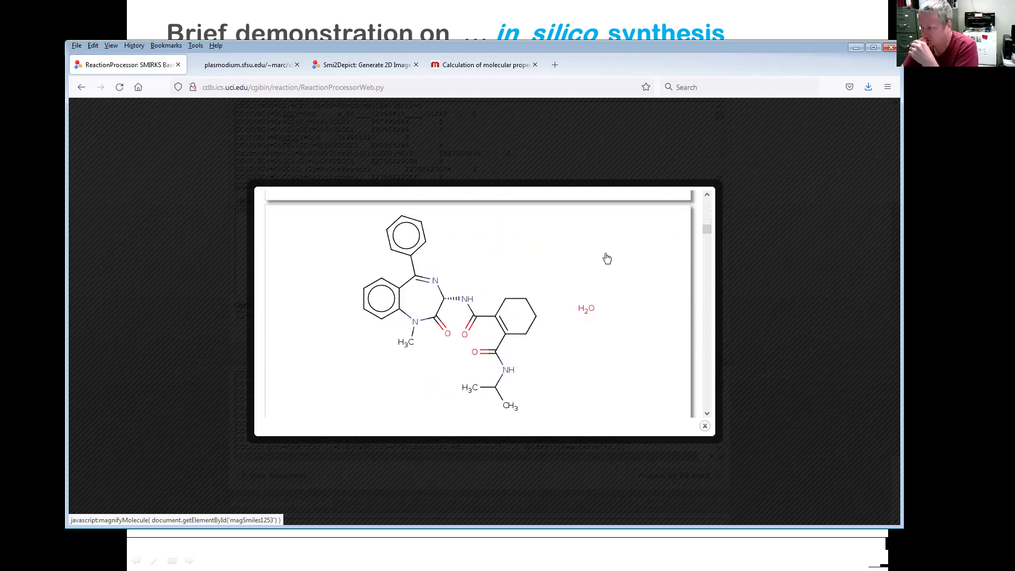